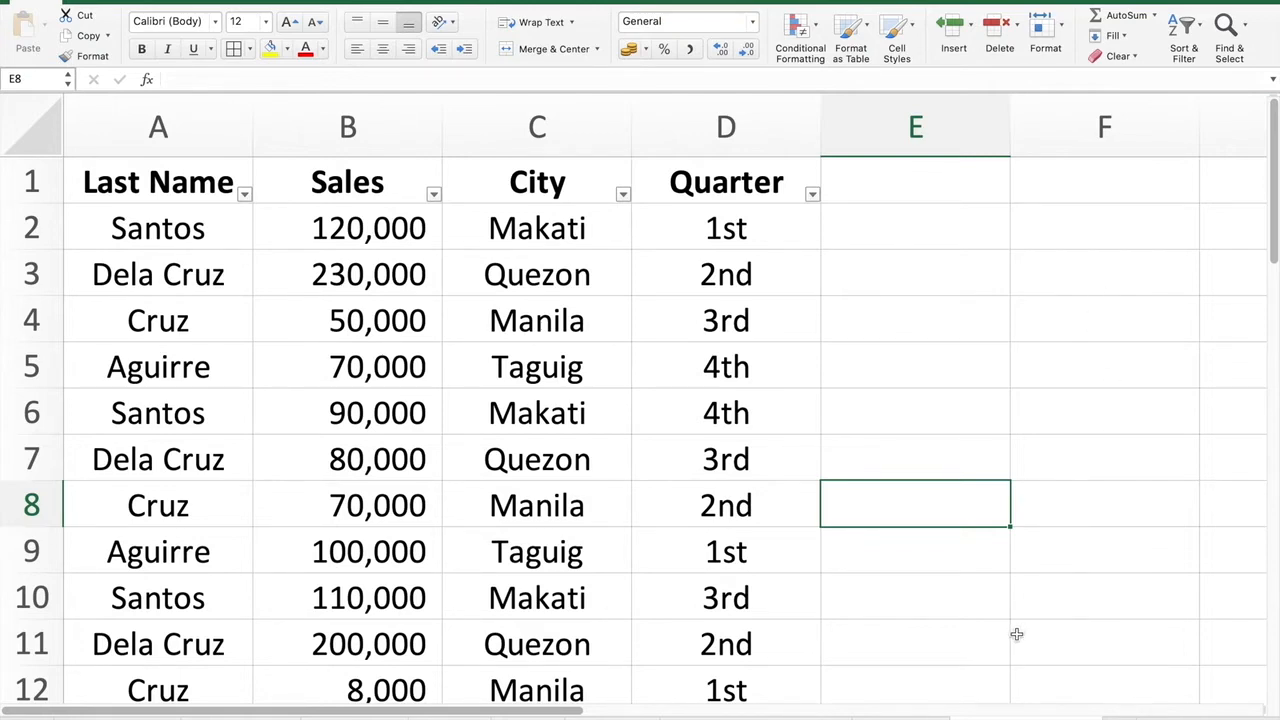
# Step: Look over the sales table and the available conditional formatting rule types, including the highlight and top/bottom rules
pyautogui.scroll(-2, 1016, 634)
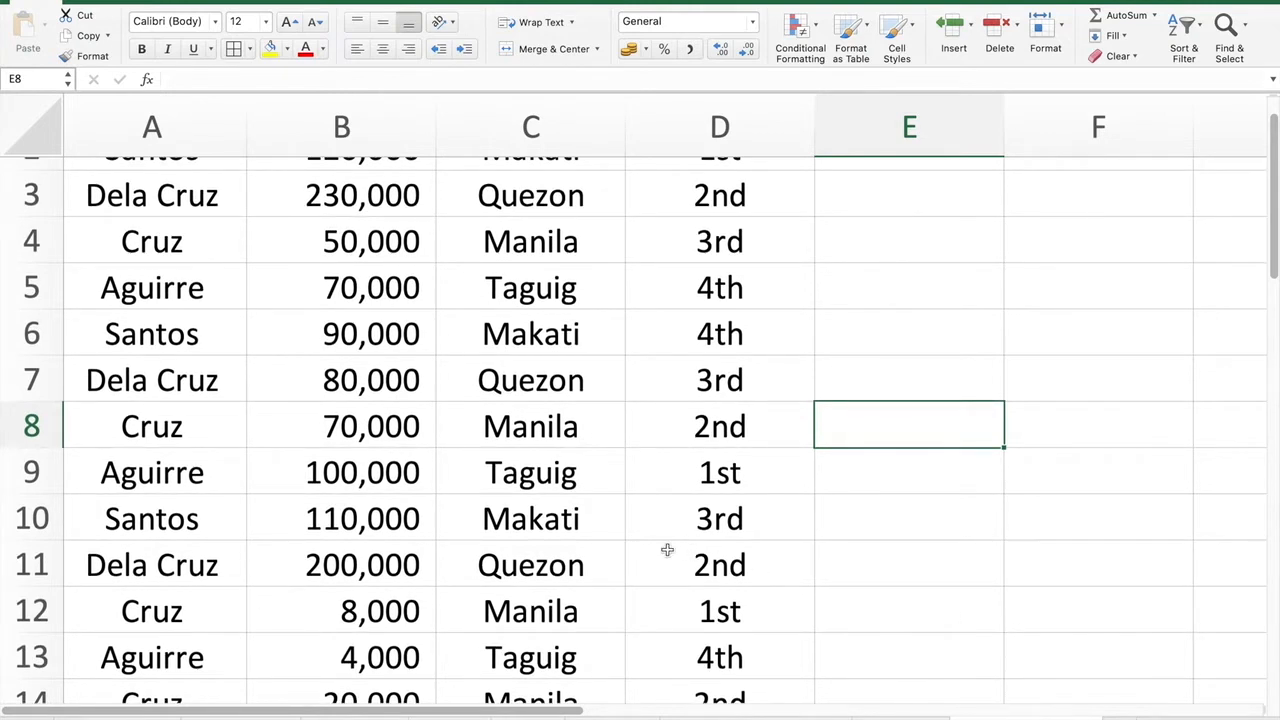
pyautogui.scroll(2, 667, 549)
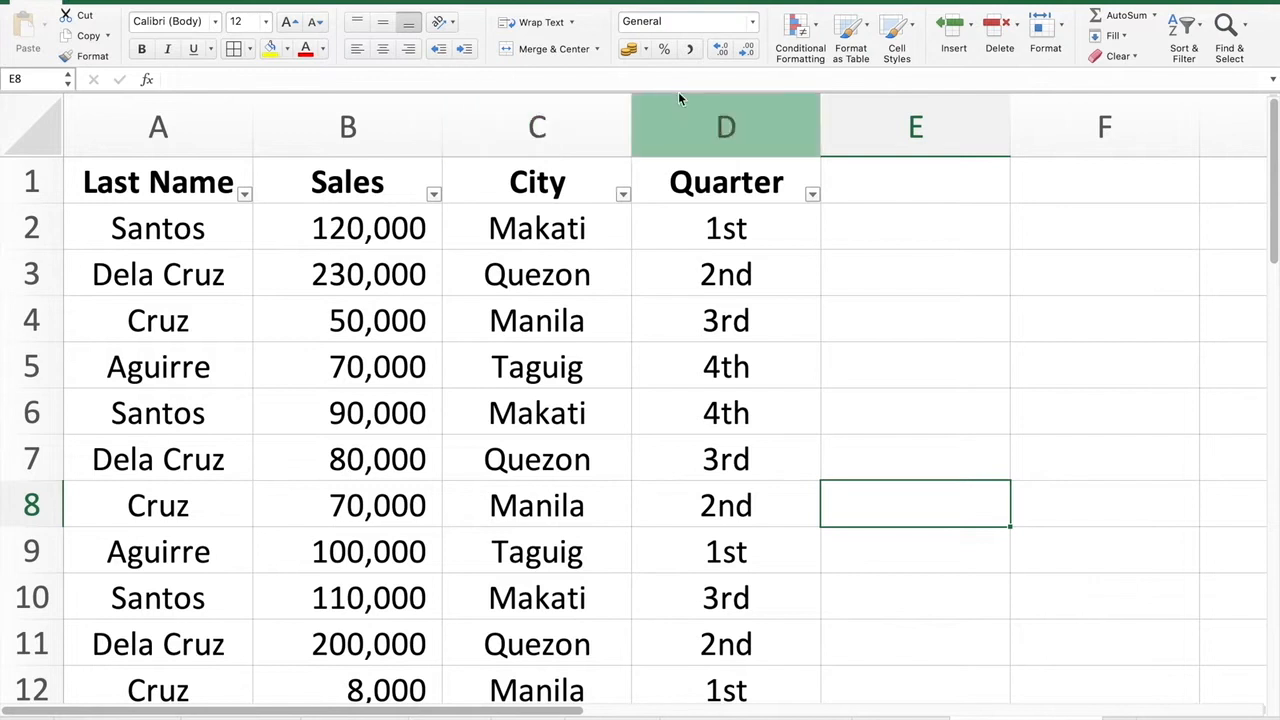
pyautogui.click(816, 33)
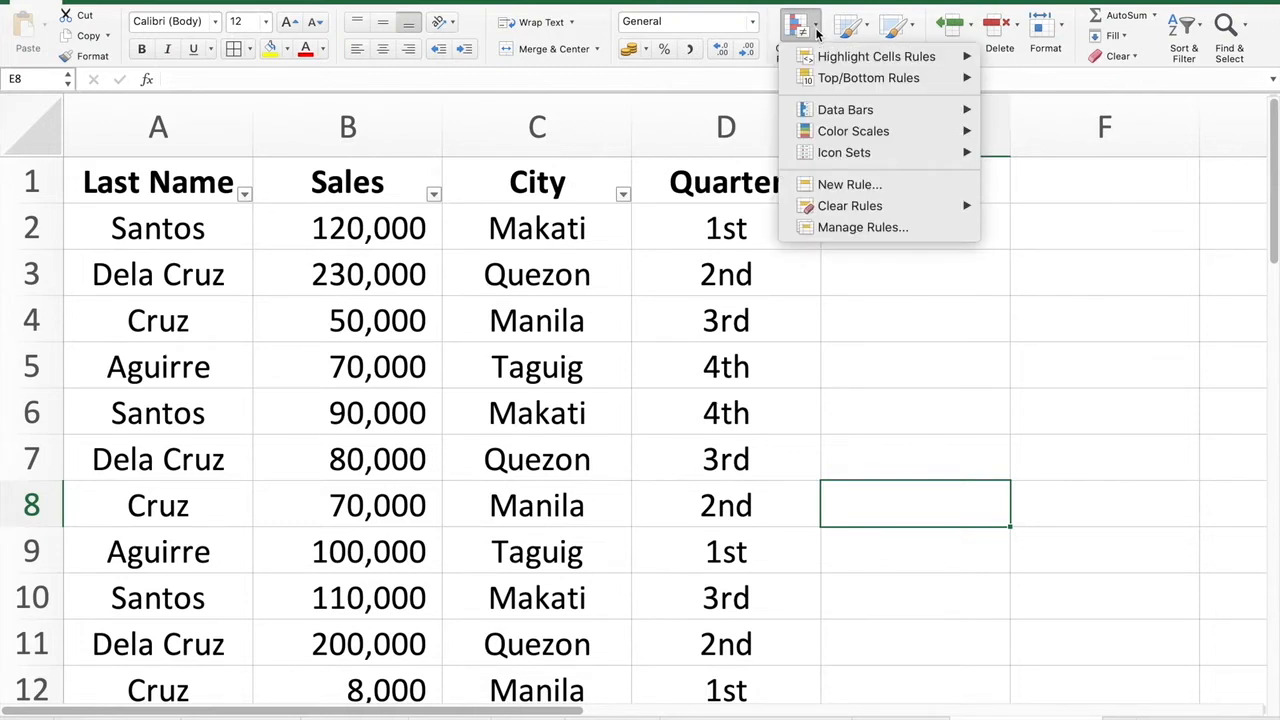
pyautogui.moveTo(830, 56)
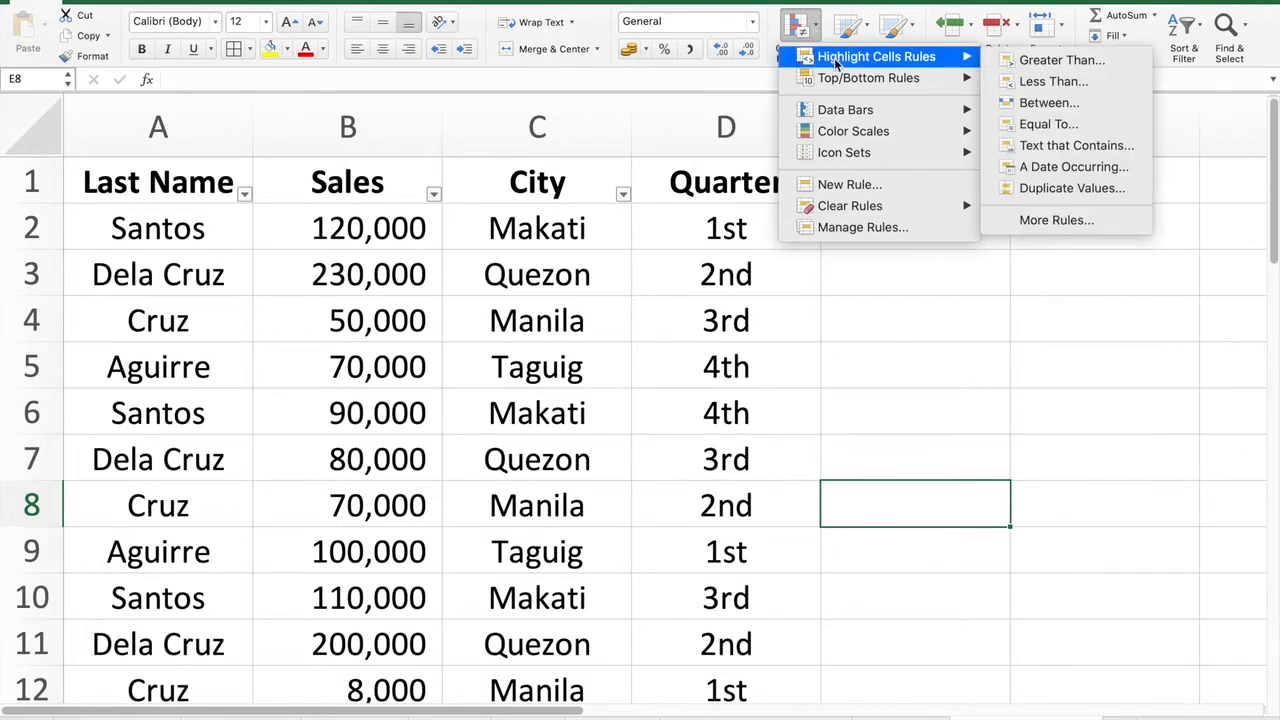
pyautogui.moveTo(836, 83)
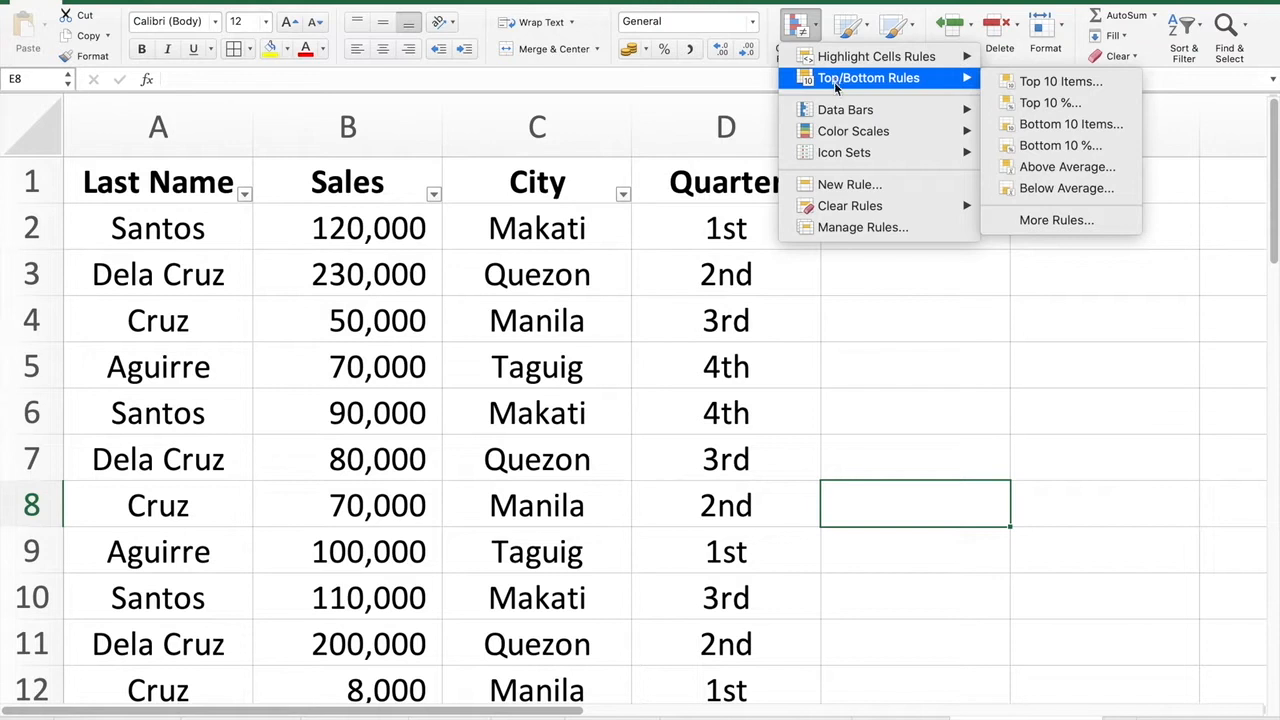
pyautogui.moveTo(838, 138)
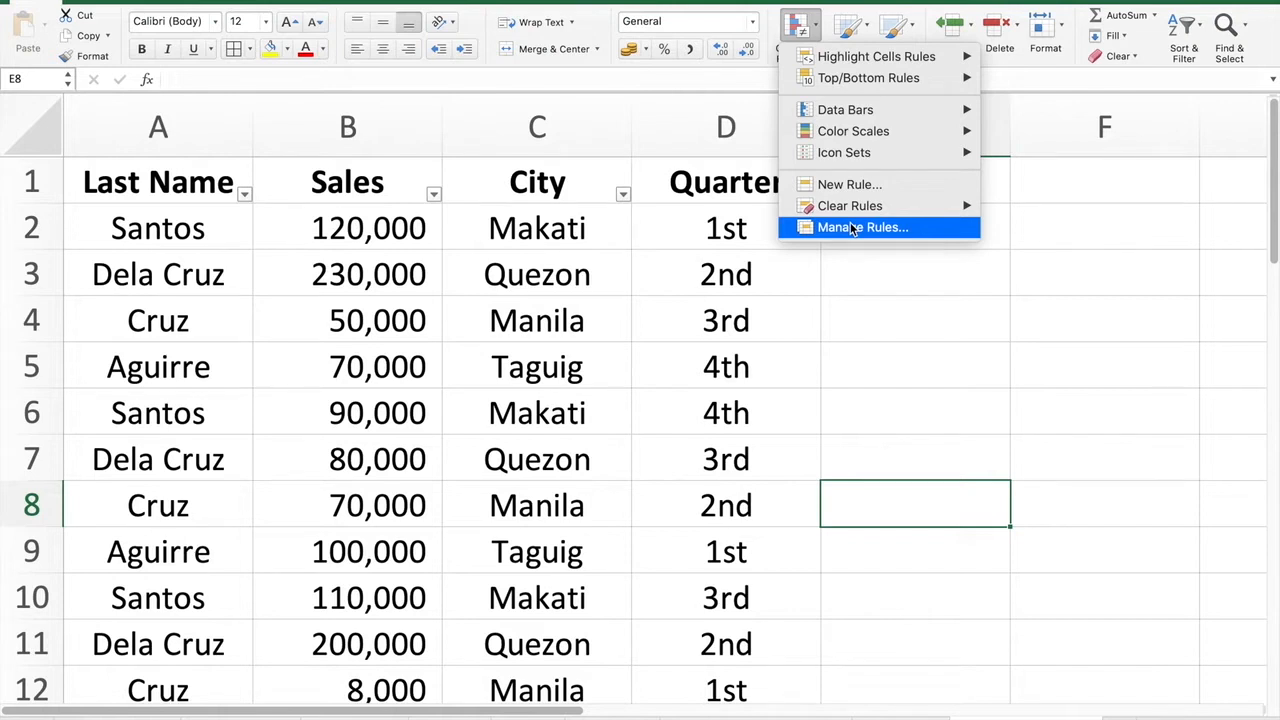
pyautogui.moveTo(886, 62)
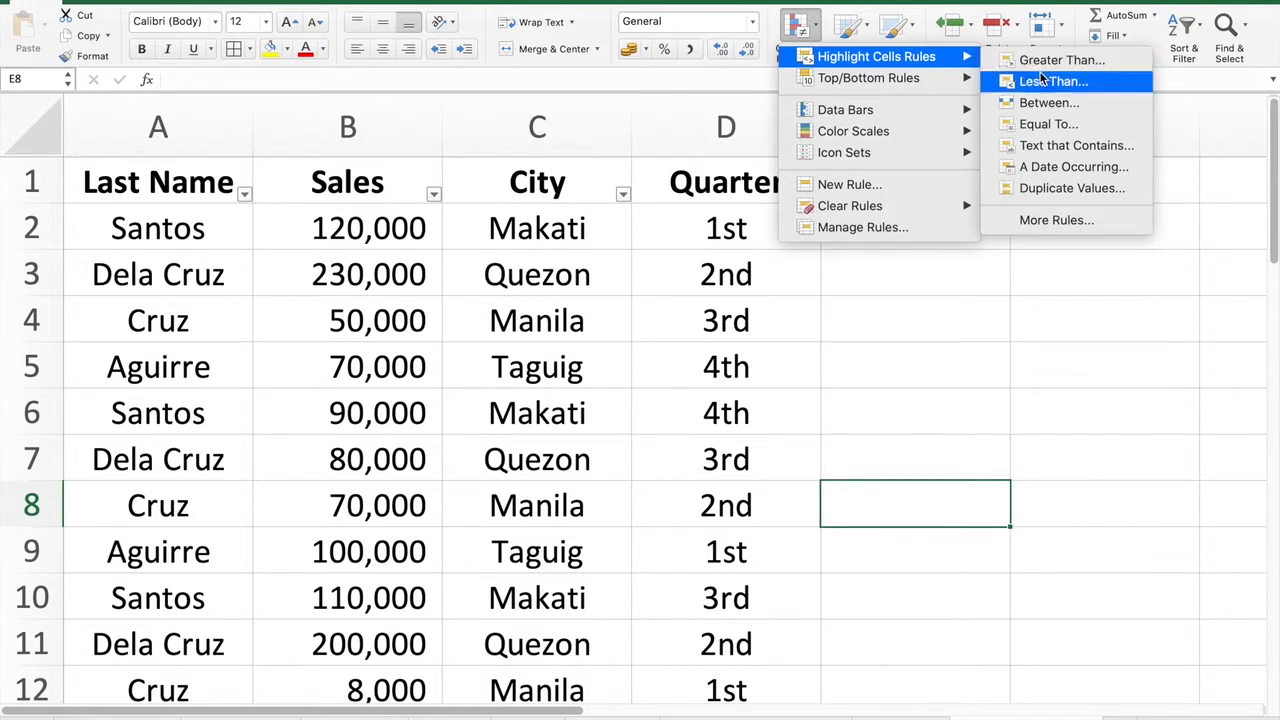
pyautogui.click(302, 112)
# Step: Set up a conditional formatting rule on the entire Sales column for cell values greater than 200000
pyautogui.click(370, 115)
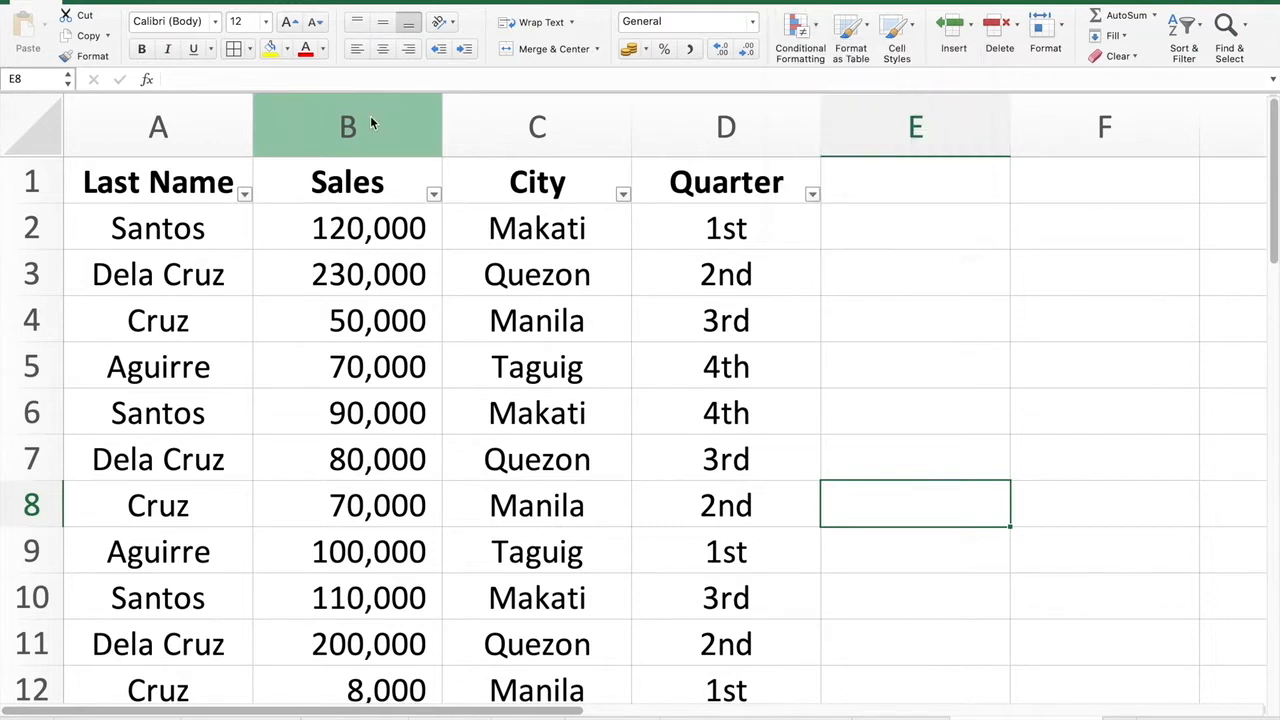
pyautogui.click(370, 115)
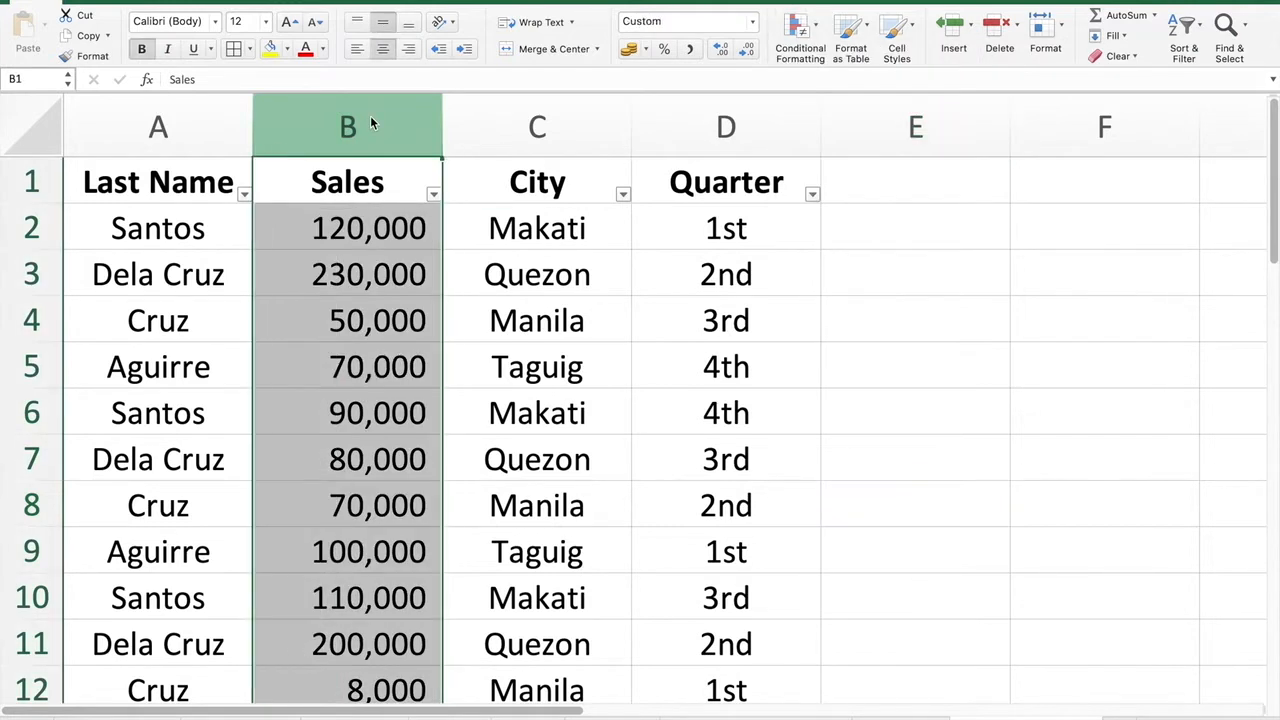
pyautogui.click(800, 30)
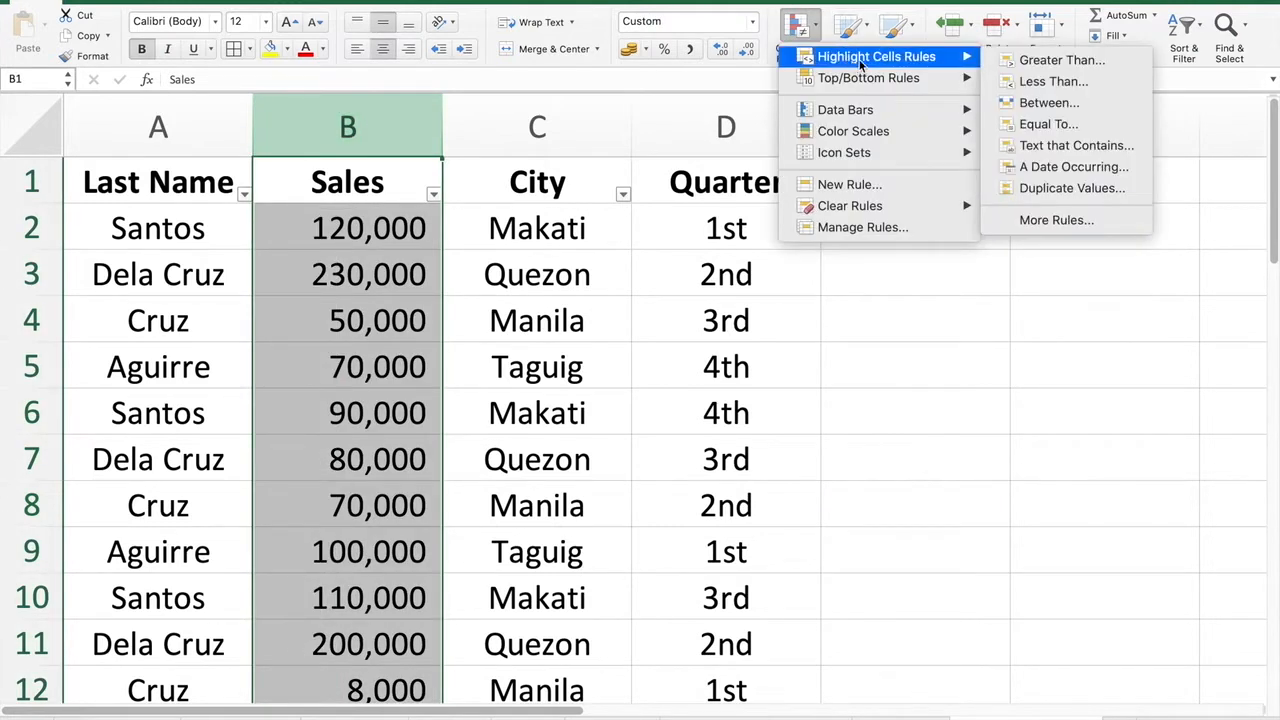
pyautogui.click(1038, 60)
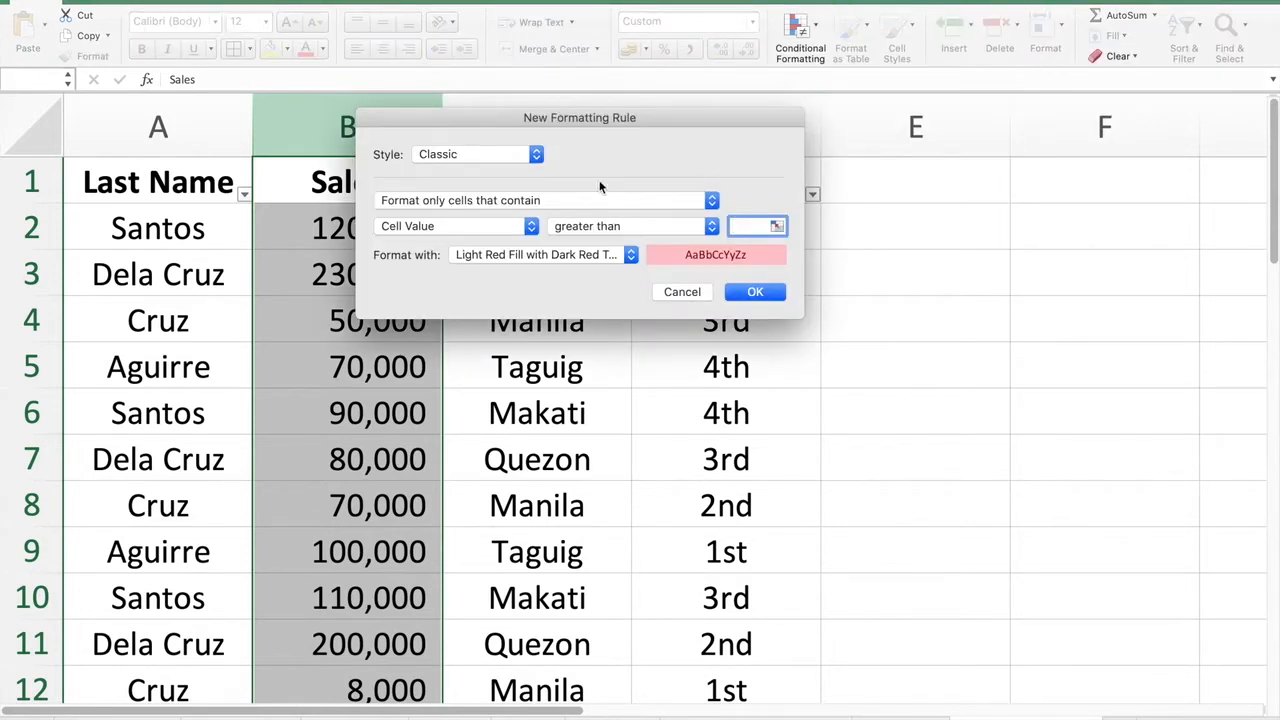
pyautogui.moveTo(627, 117); pyautogui.dragTo(807, 165)
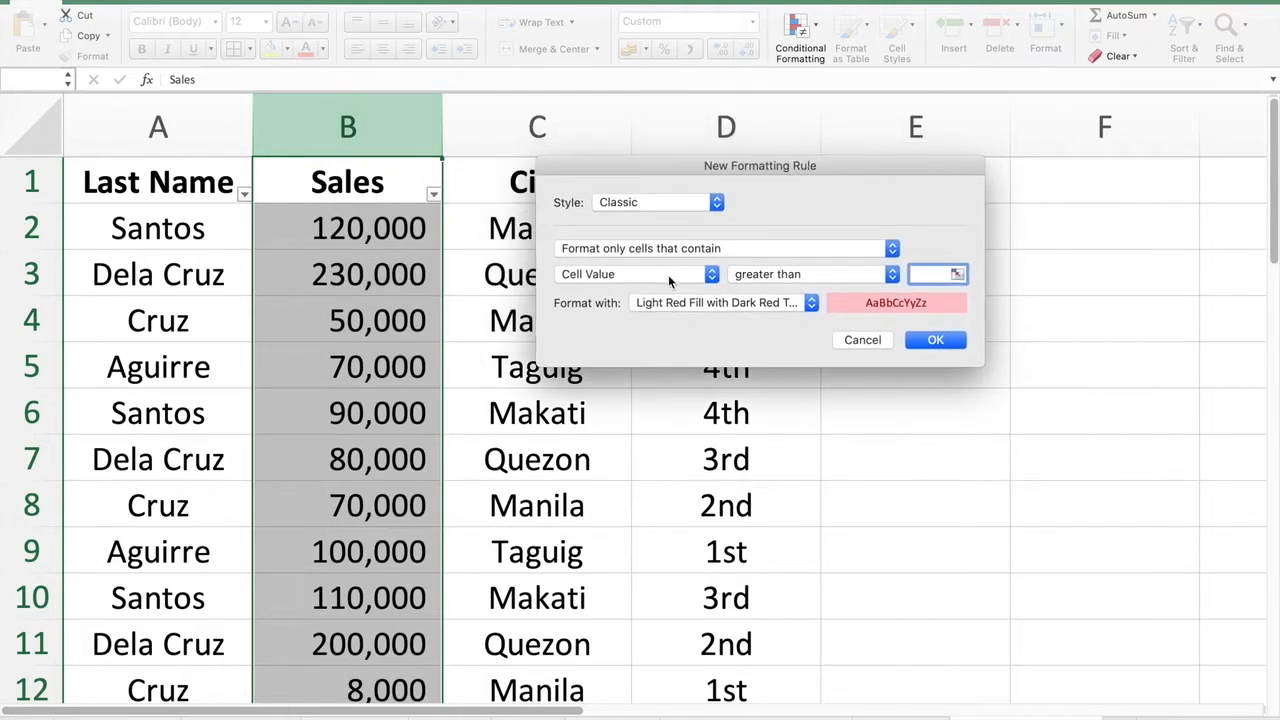
pyautogui.click(690, 204)
pyautogui.click(689, 202)
pyautogui.click(930, 275)
pyautogui.write('200')
pyautogui.write('00000')
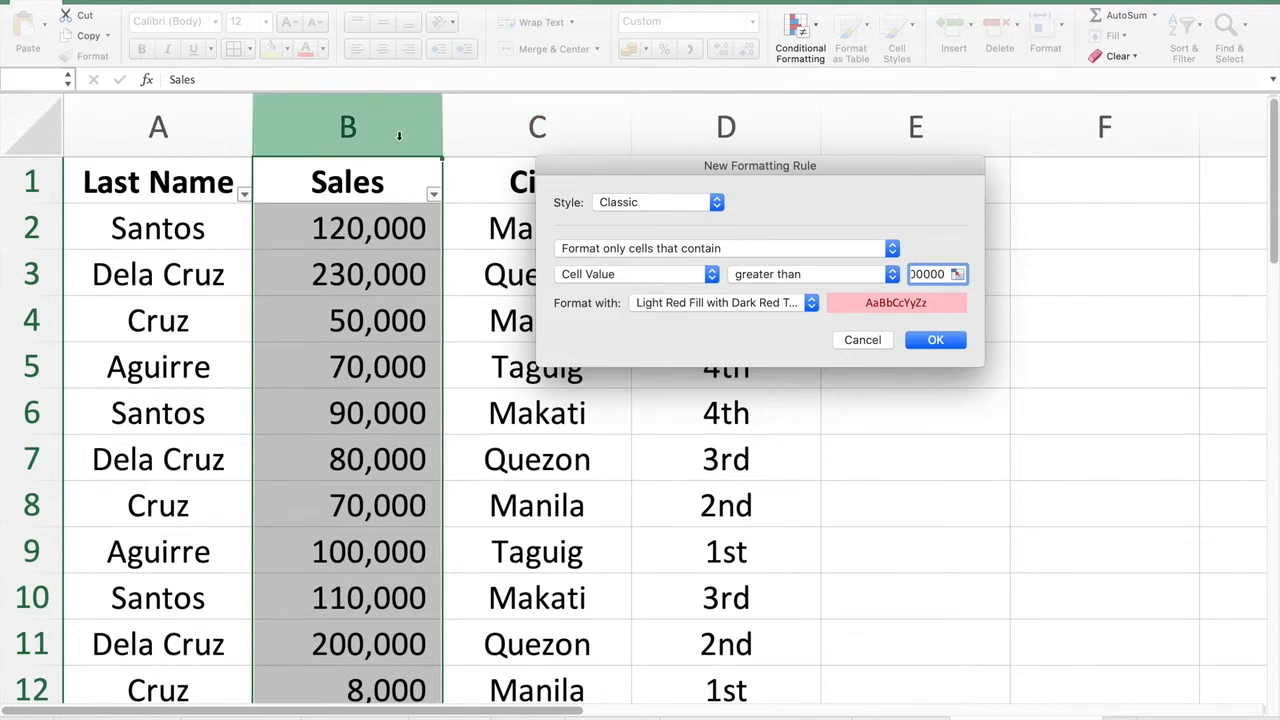
# Step: Format the matching cells with Green Fill with Dark Green Text and apply the rule
pyautogui.click(790, 305)
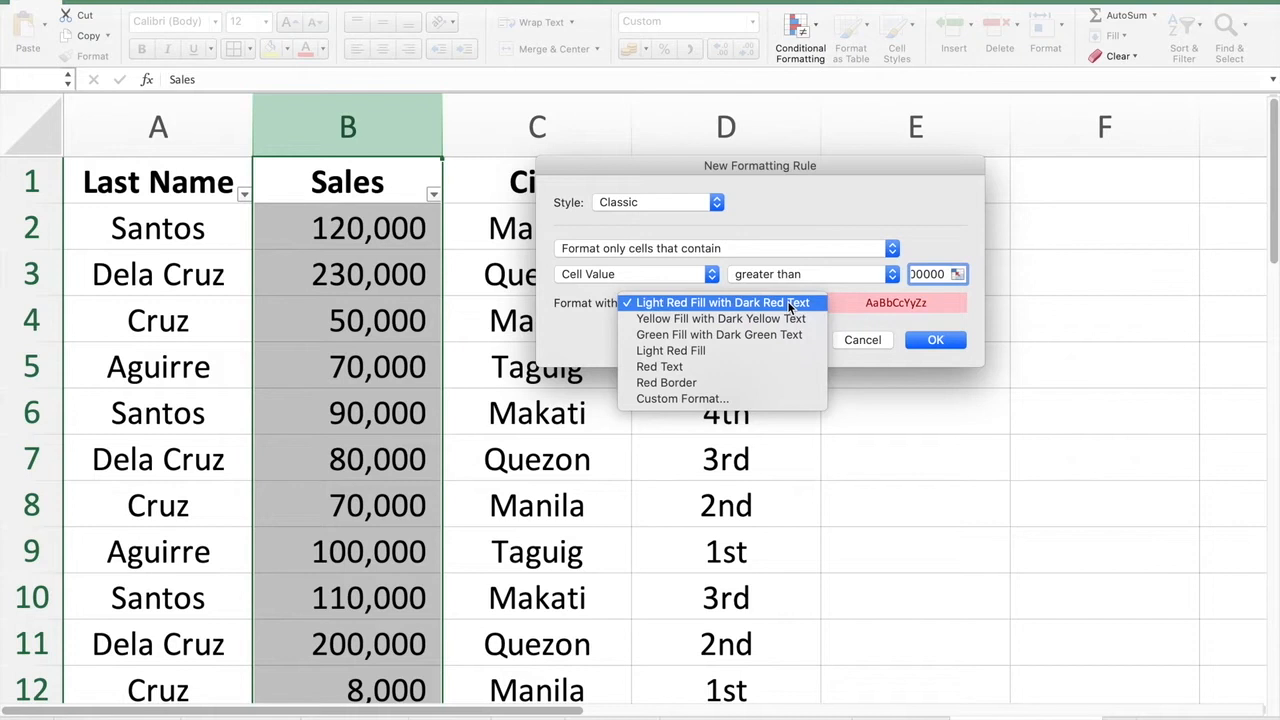
pyautogui.click(745, 335)
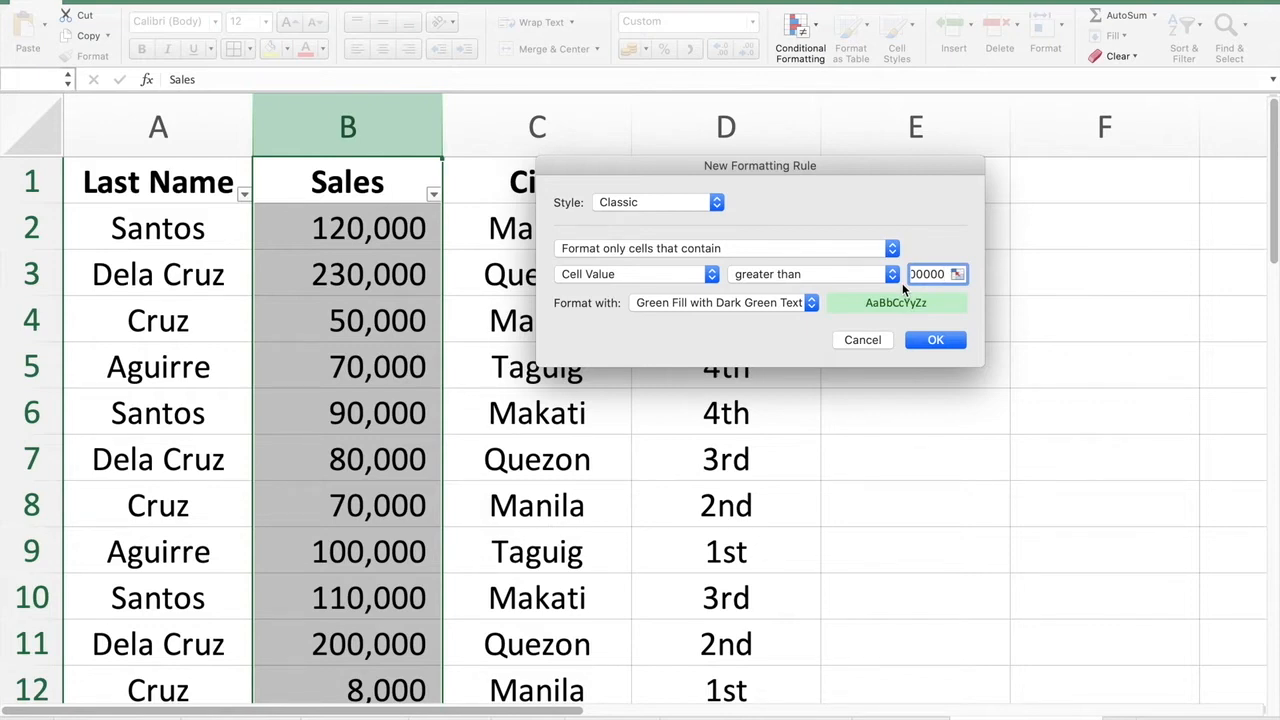
pyautogui.click(927, 340)
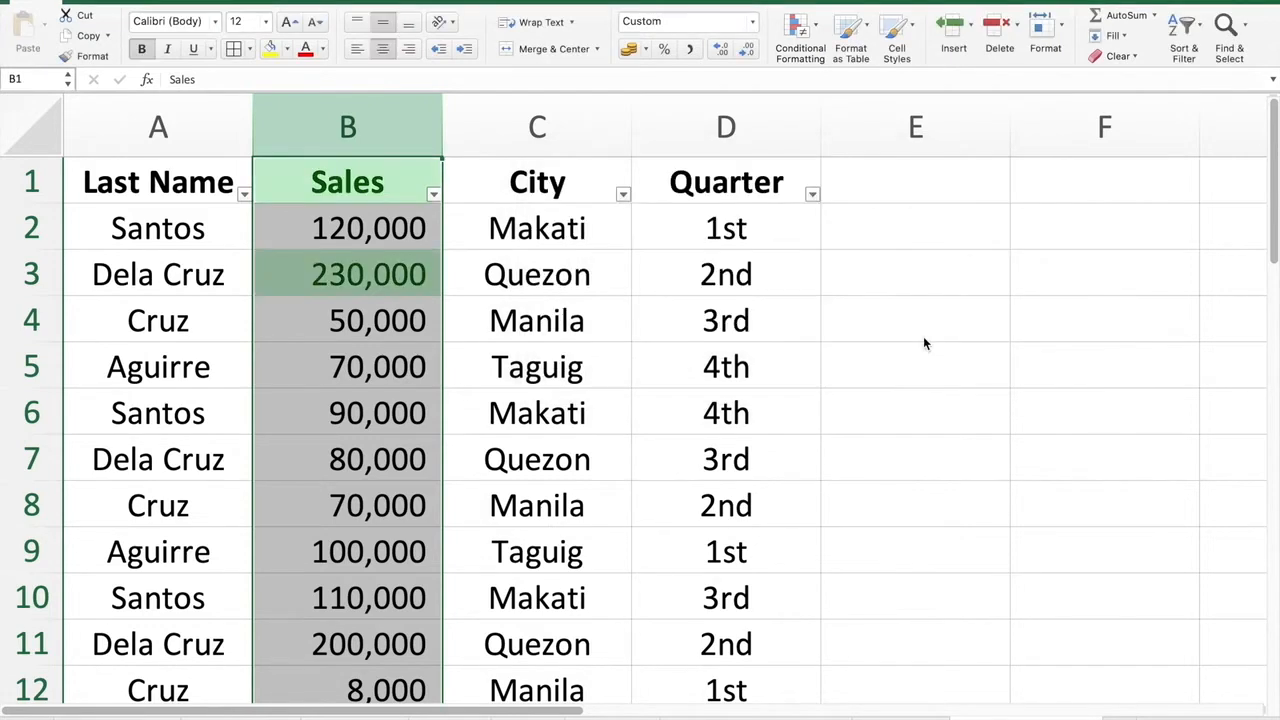
# Step: Examine which Sales column cells the rule highlights, checking the header, row 3 and cell B11
pyautogui.click(924, 338)
pyautogui.scroll(-2, 923, 340)
pyautogui.scroll(2, 930, 380)
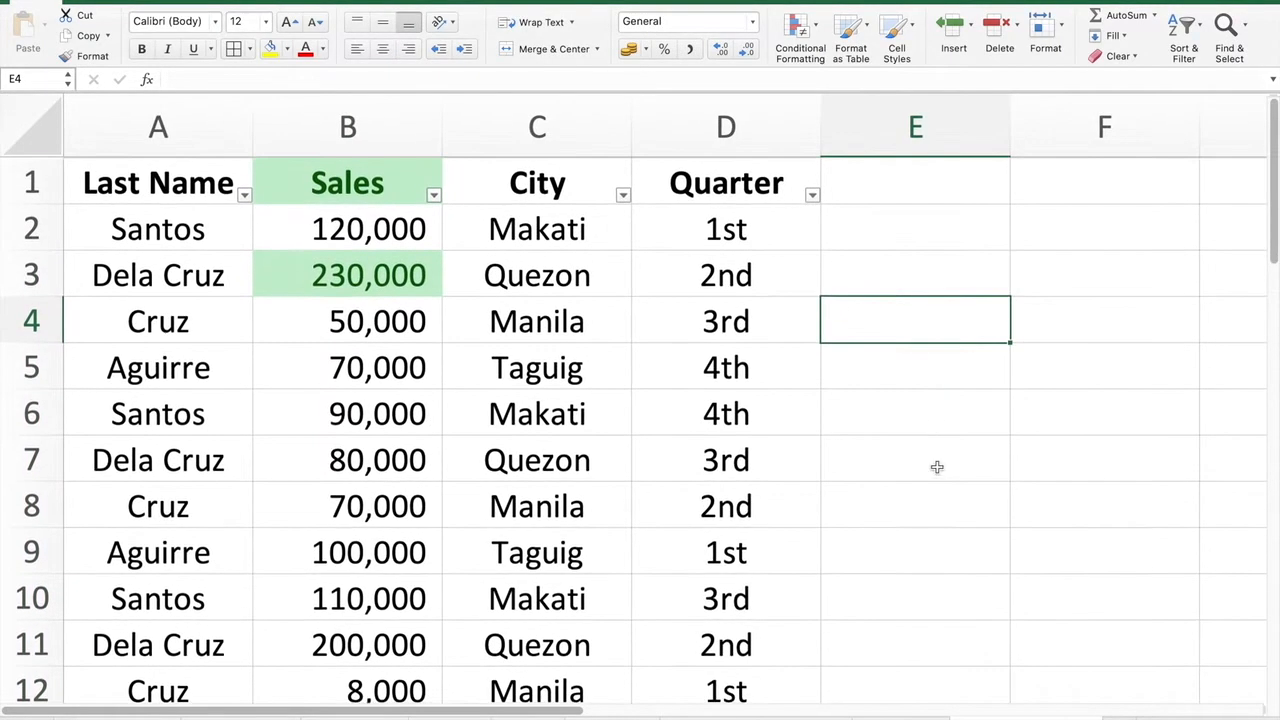
pyautogui.scroll(-5, 920, 470)
pyautogui.scroll(5, 903, 517)
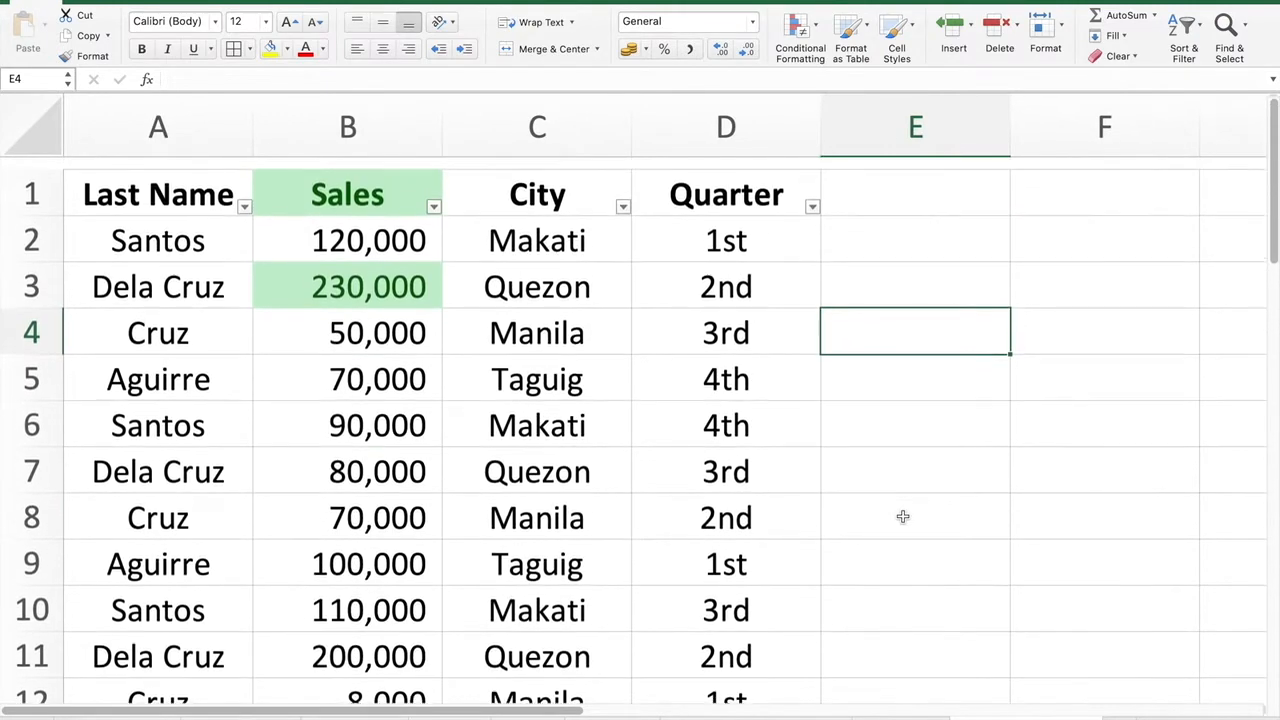
pyautogui.click(344, 182)
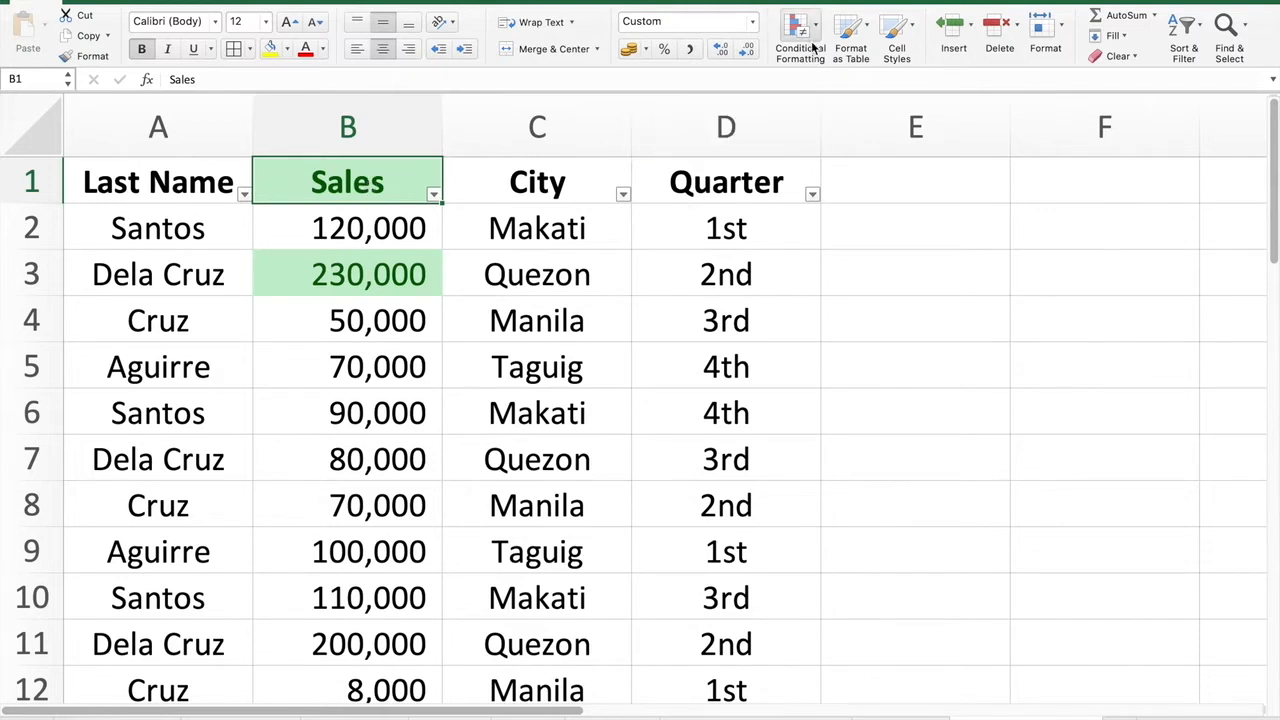
pyautogui.scroll(-5, 659, 594)
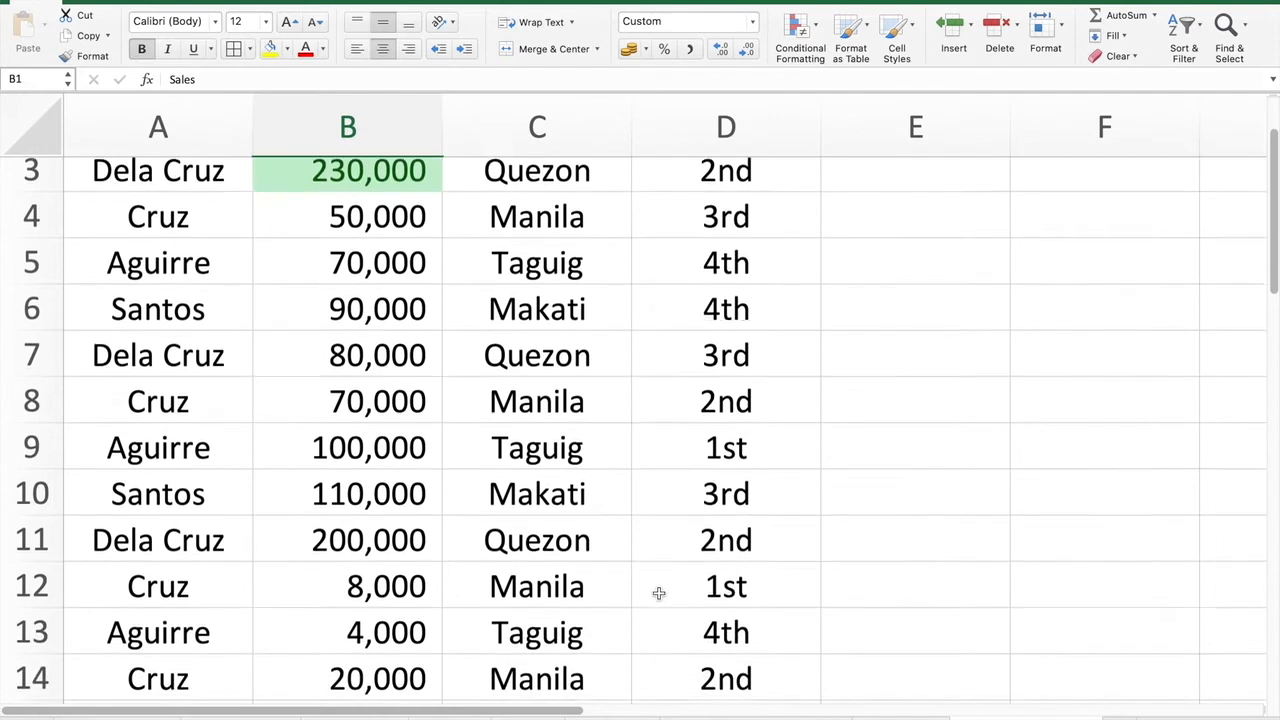
pyautogui.scroll(5, 659, 594)
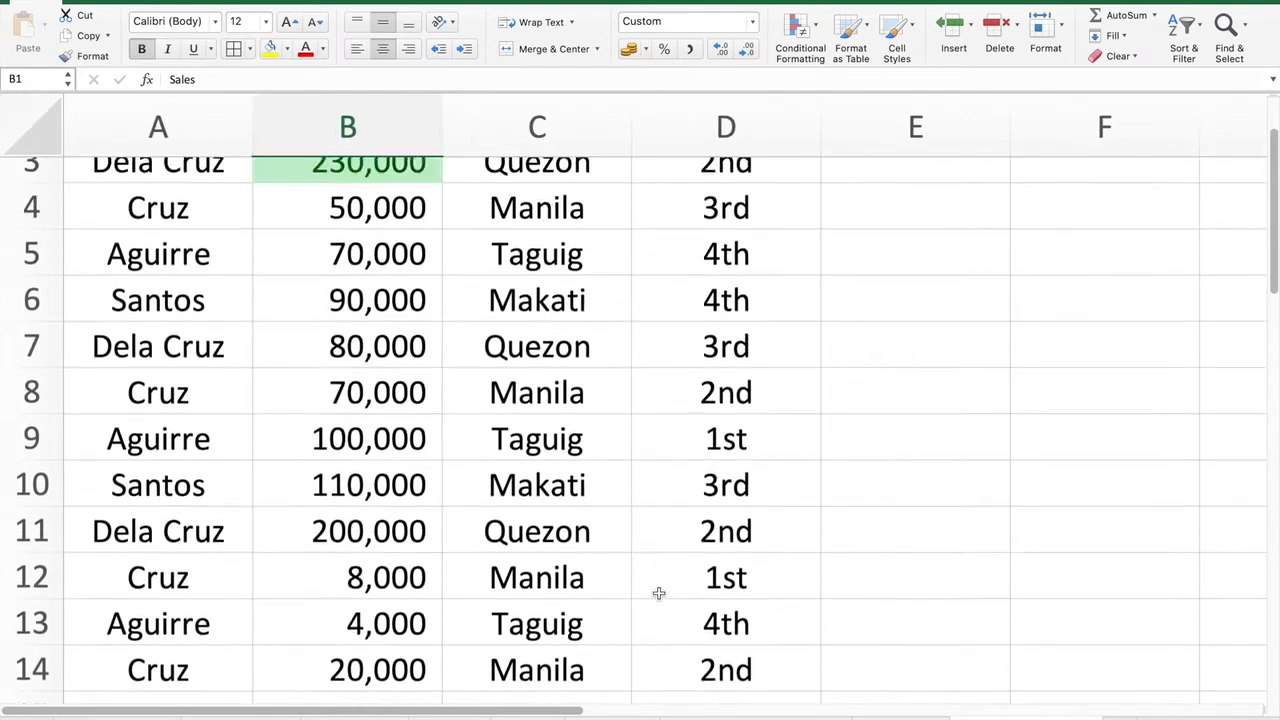
pyautogui.click(407, 270)
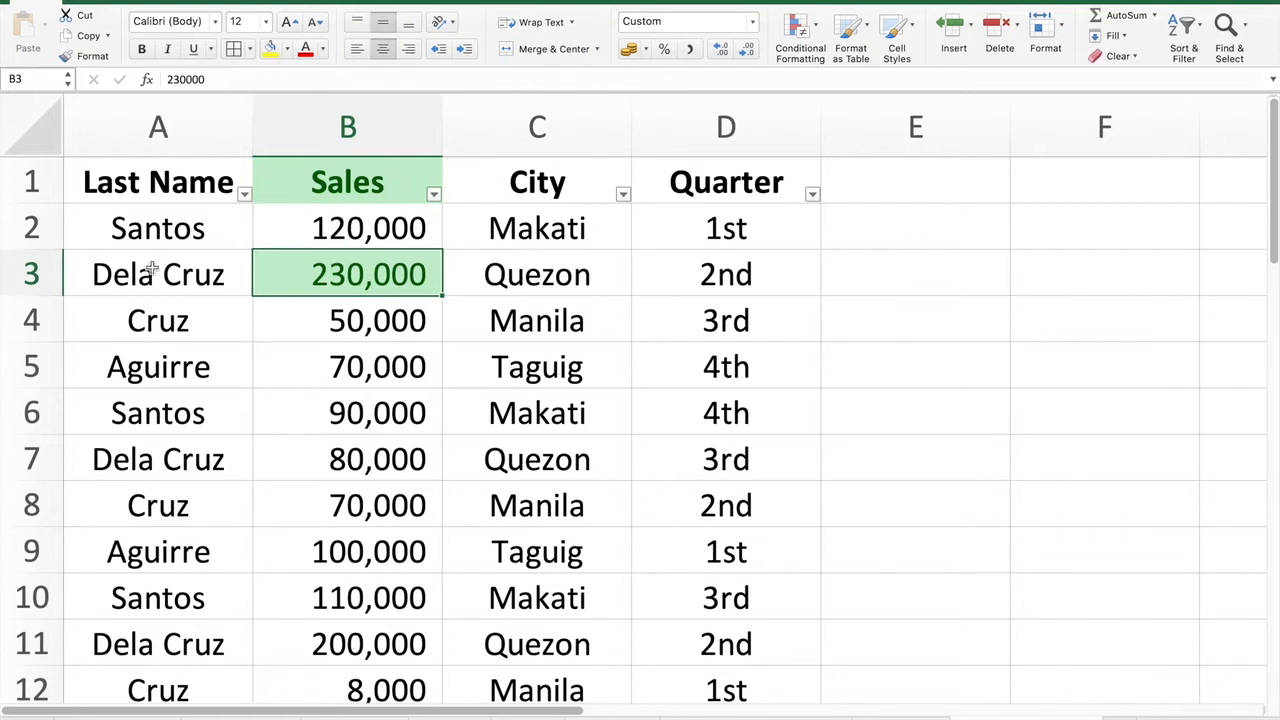
pyautogui.click(32, 272)
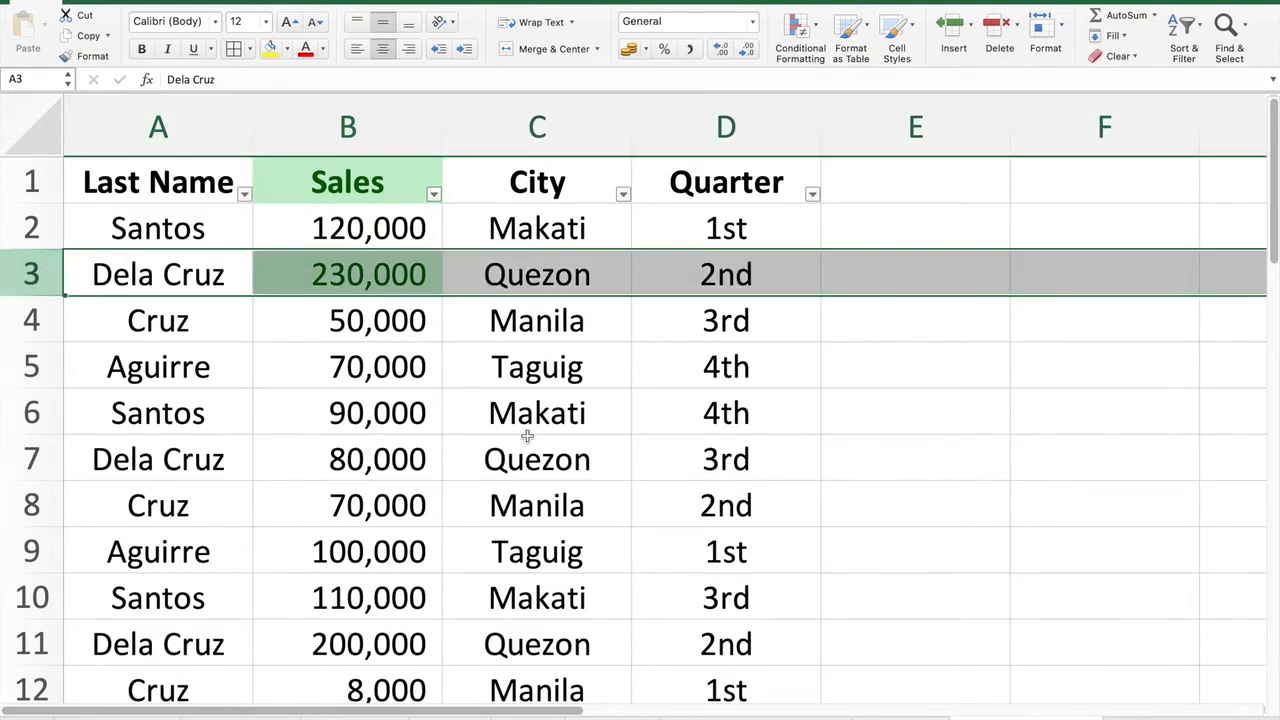
pyautogui.scroll(-3, 531, 434)
pyautogui.click(388, 421)
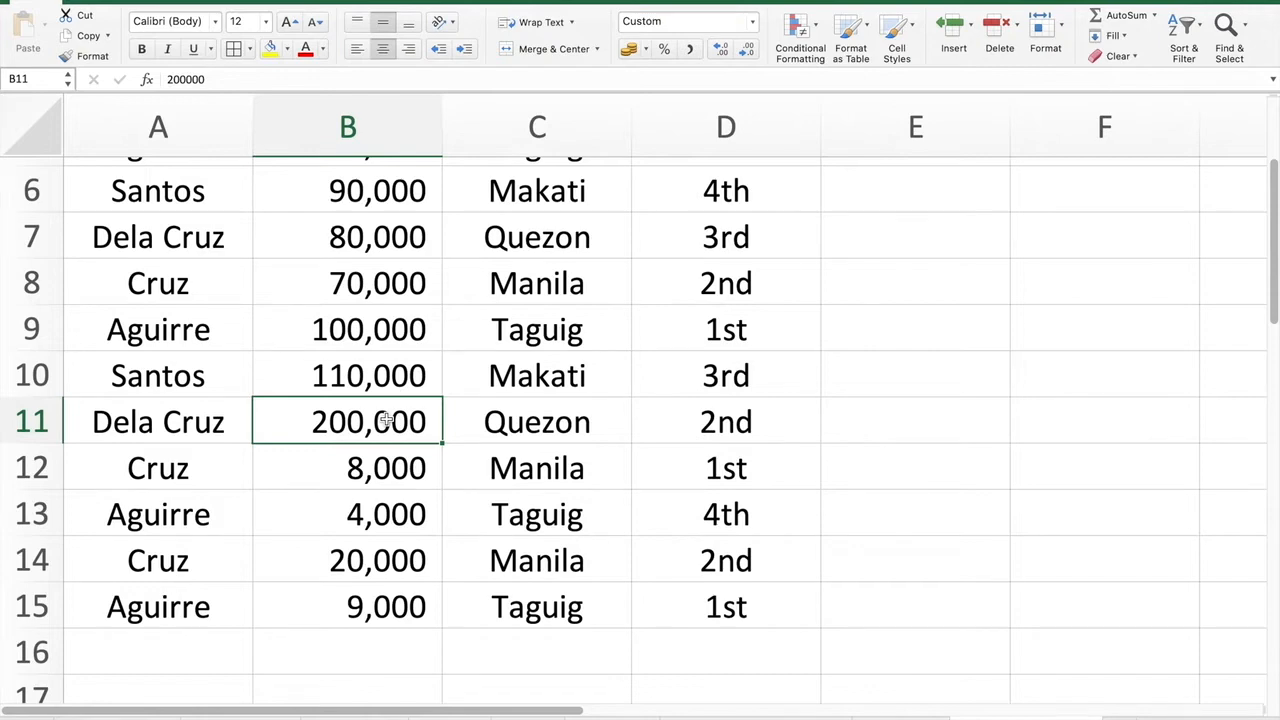
pyautogui.scroll(5, 387, 421)
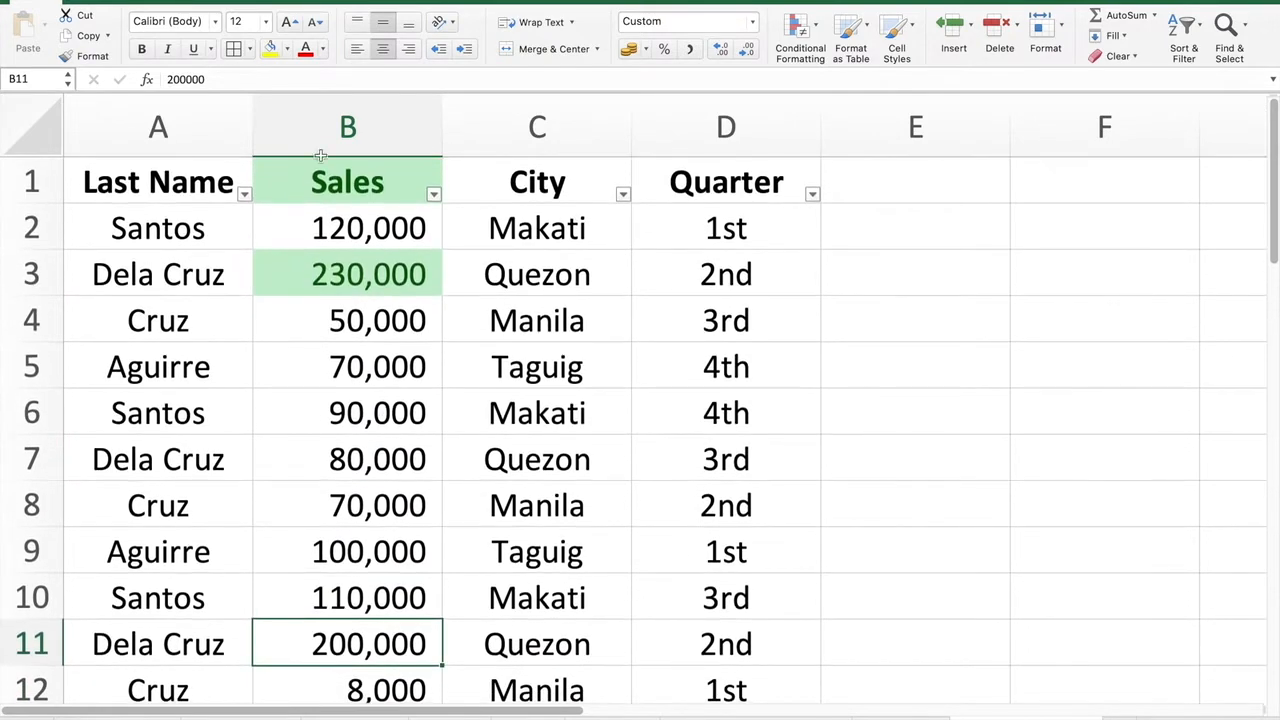
# Step: Undo the highlighting rule applied to the entire Sales column
pyautogui.click(352, 184)
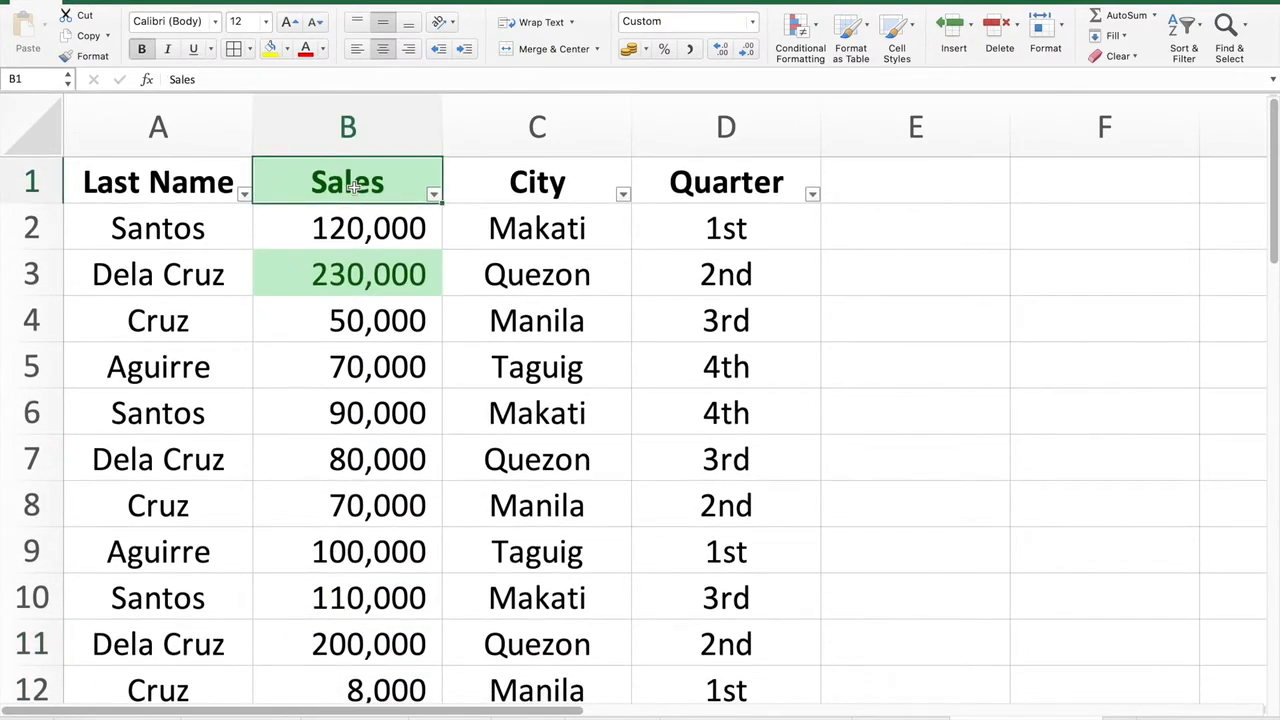
pyautogui.hotkey('ctrl', 'space')
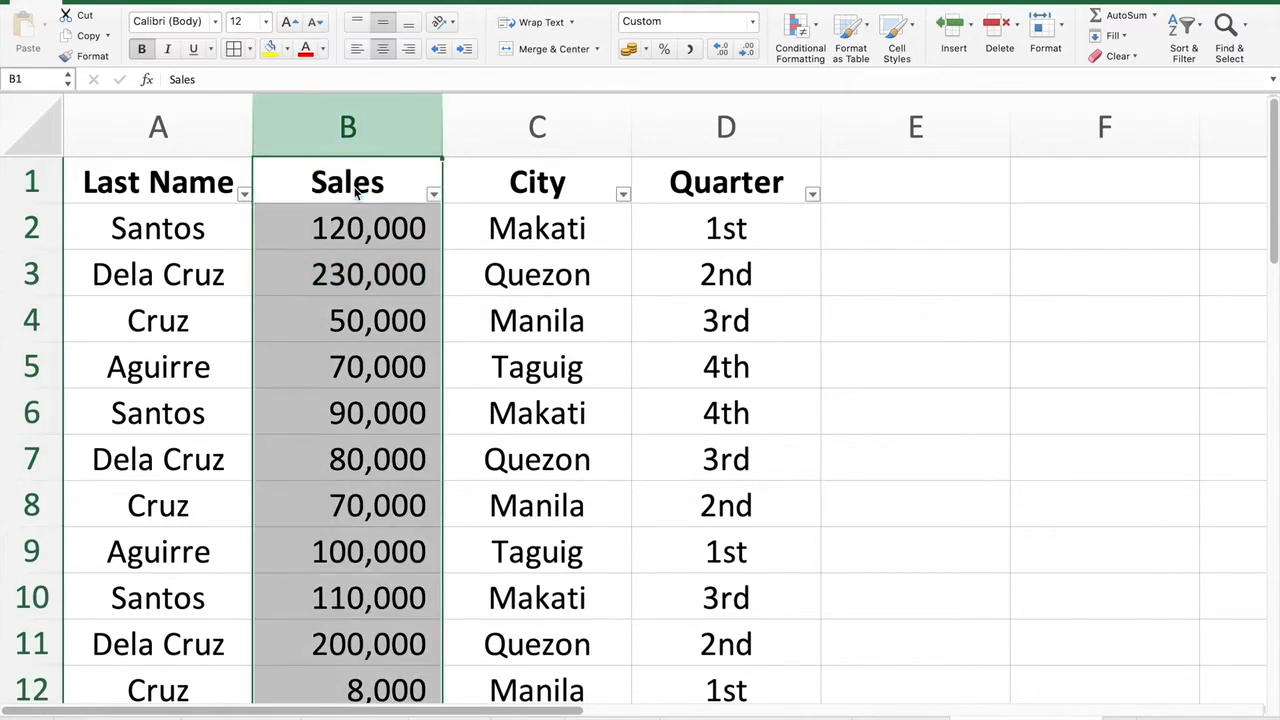
# Step: Select only the sales figures in B2:B15, leaving out the header and the empty rows below
pyautogui.click(367, 263)
pyautogui.moveTo(350, 226); pyautogui.dragTo(352, 265)
pyautogui.hotkey('shift', 'Down')
pyautogui.hotkey('shift', 'Down')
pyautogui.hotkey('shift', 'Down')
pyautogui.hotkey('shift', 'Down')
pyautogui.hotkey('shift', 'Down')
pyautogui.hotkey('shift', 'Down')
pyautogui.hotkey('shift', 'Down')
pyautogui.hotkey('shift', 'Down')
pyautogui.hotkey('shift', 'Down')
pyautogui.hotkey('shift', 'Down')
pyautogui.hotkey('shift', 'Down')
pyautogui.hotkey('shift', 'Down')
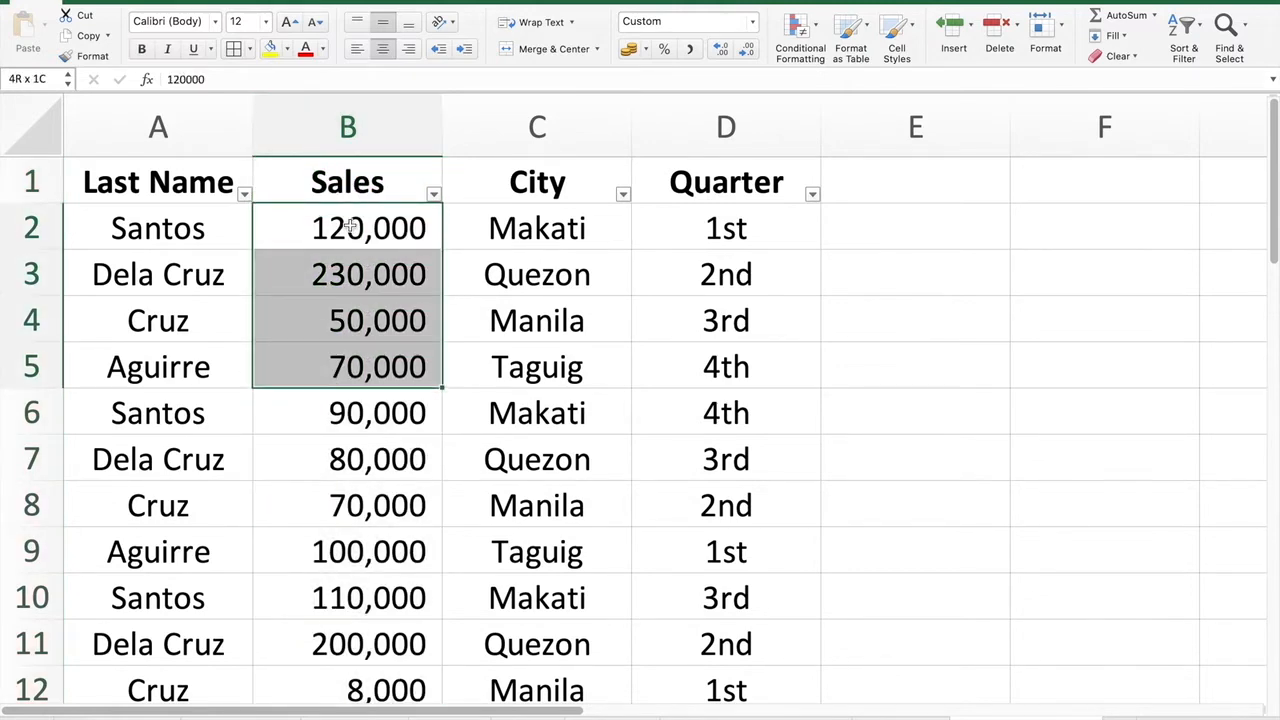
pyautogui.hotkey('shift', 'Down')
pyautogui.hotkey('shift', 'Down')
pyautogui.hotkey('shift', 'Down')
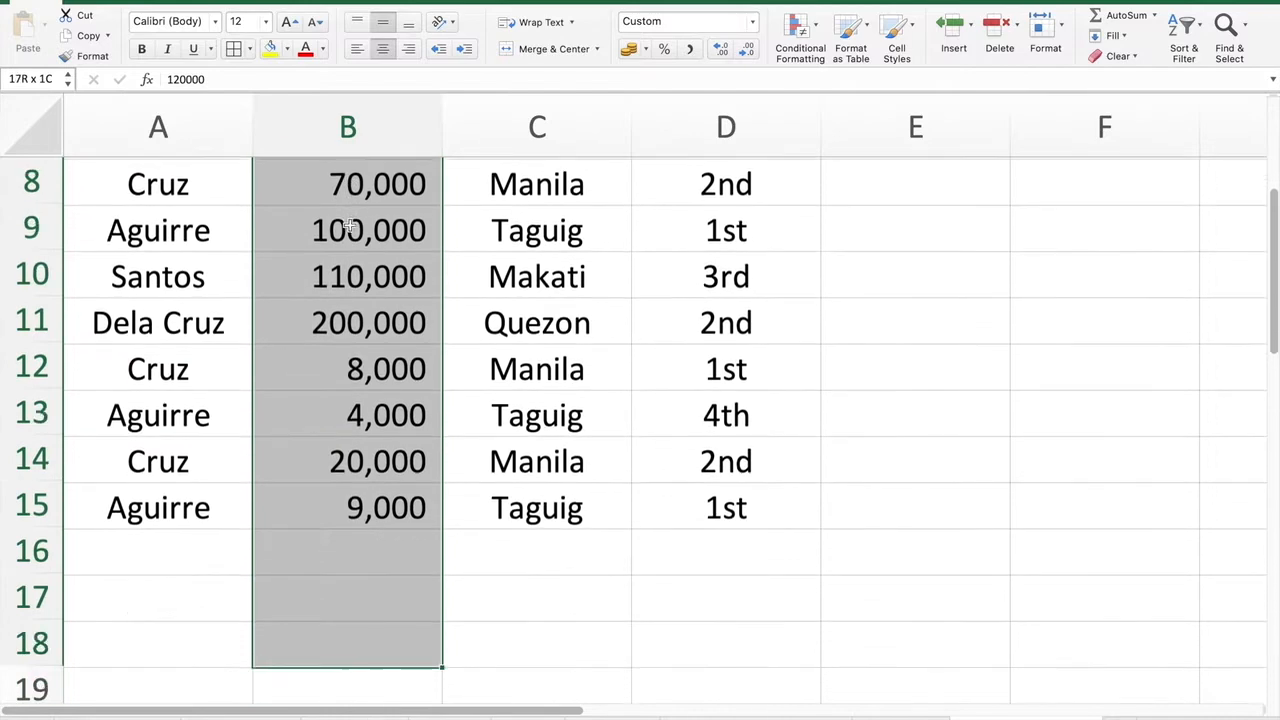
pyautogui.hotkey('shift', 'Up')
pyautogui.hotkey('shift', 'Up')
pyautogui.hotkey('shift', 'Up')
pyautogui.hotkey('shift', 'Up')
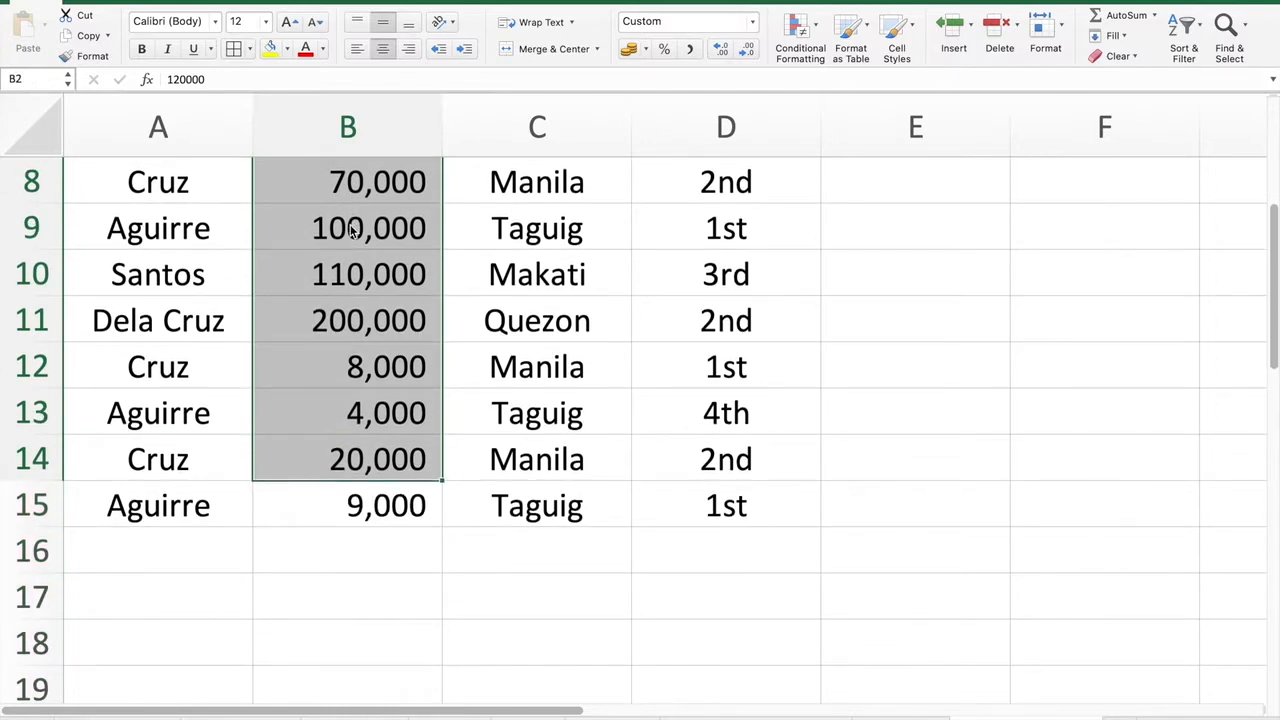
pyautogui.hotkey('shift', 'Down')
pyautogui.scroll(5, 600, 355)
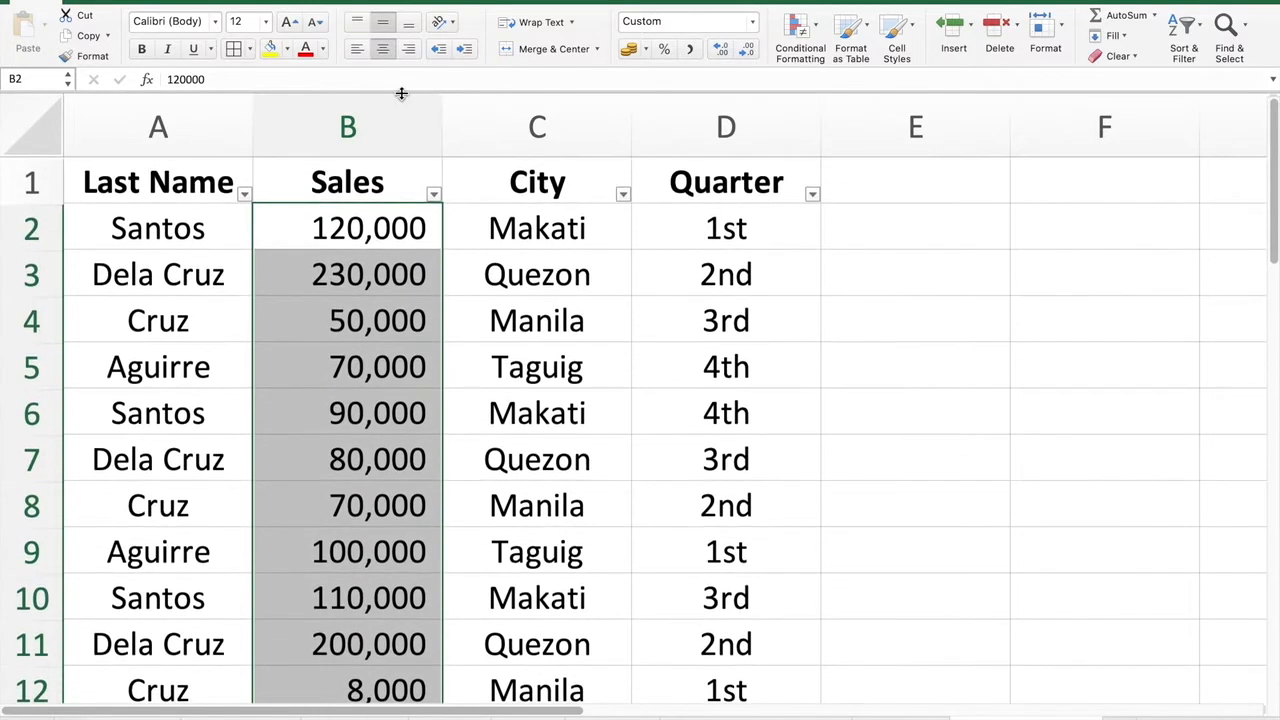
# Step: Highlight the selected sales figures greater than 200000 using Green Fill with Dark Green Text
pyautogui.click(806, 36)
pyautogui.moveTo(818, 56)
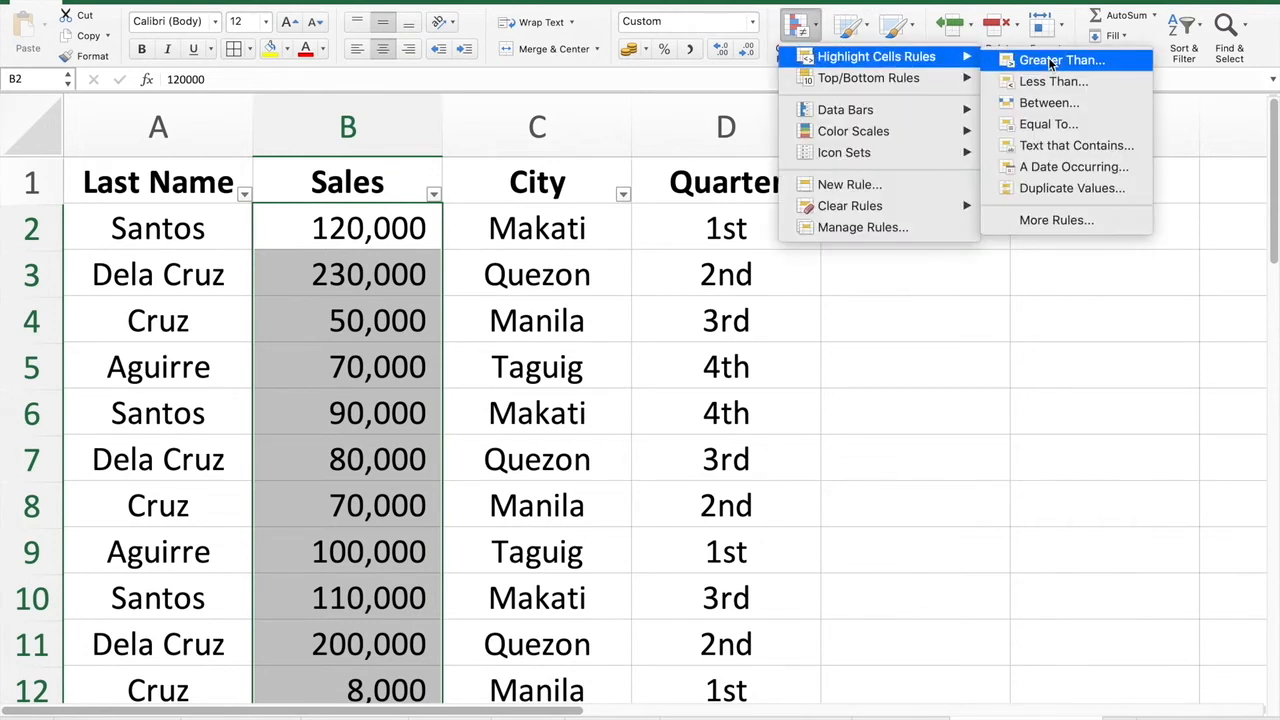
pyautogui.click(1010, 62)
pyautogui.write('100000')
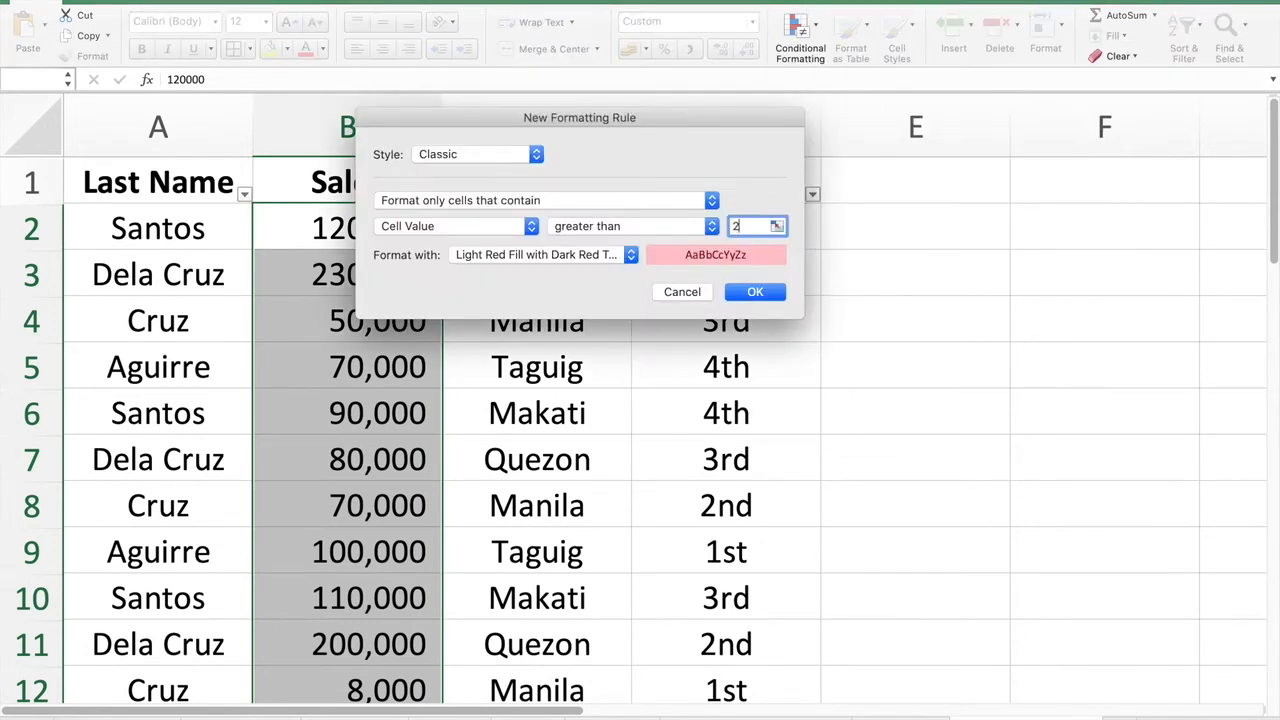
pyautogui.click(560, 256)
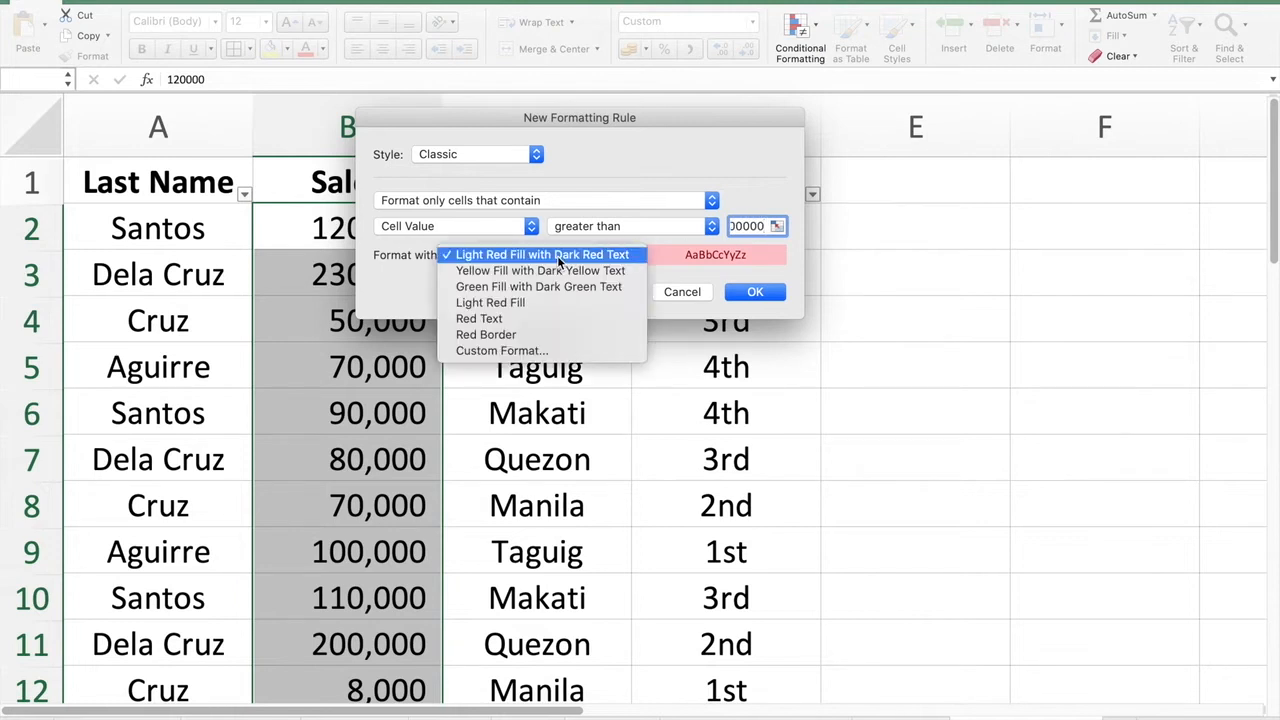
pyautogui.click(562, 282)
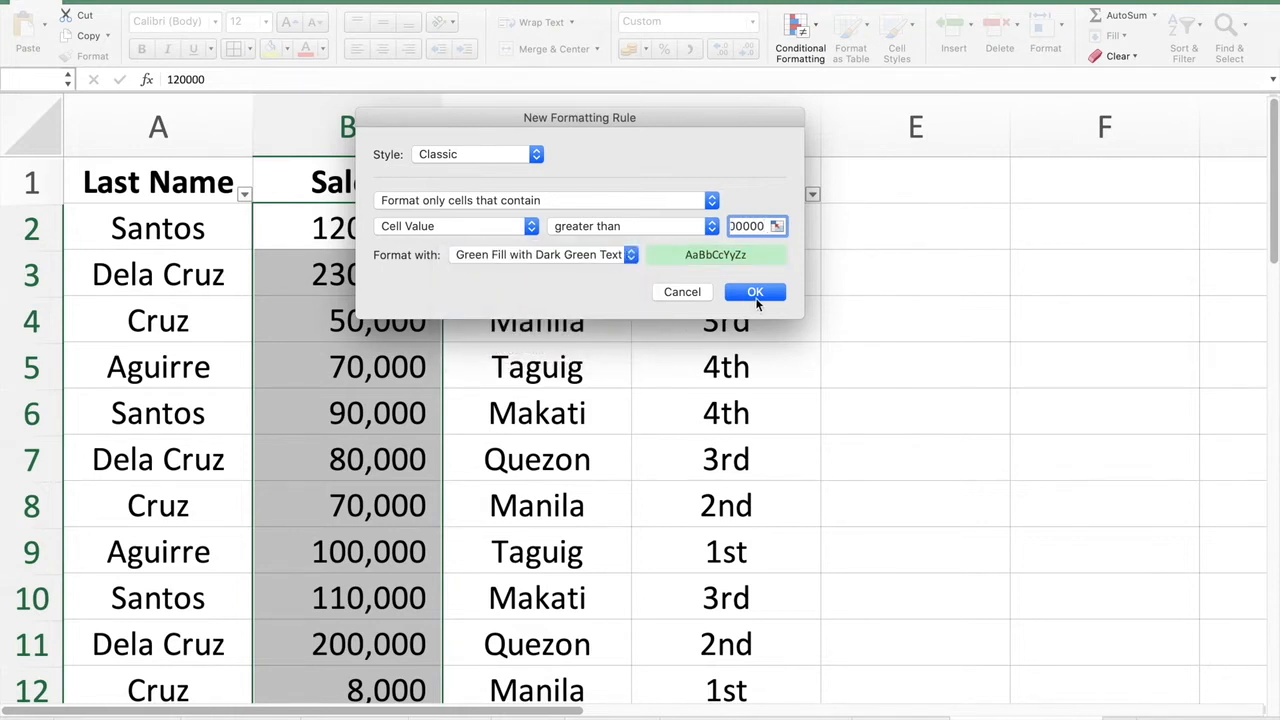
pyautogui.click(756, 298)
pyautogui.click(490, 313)
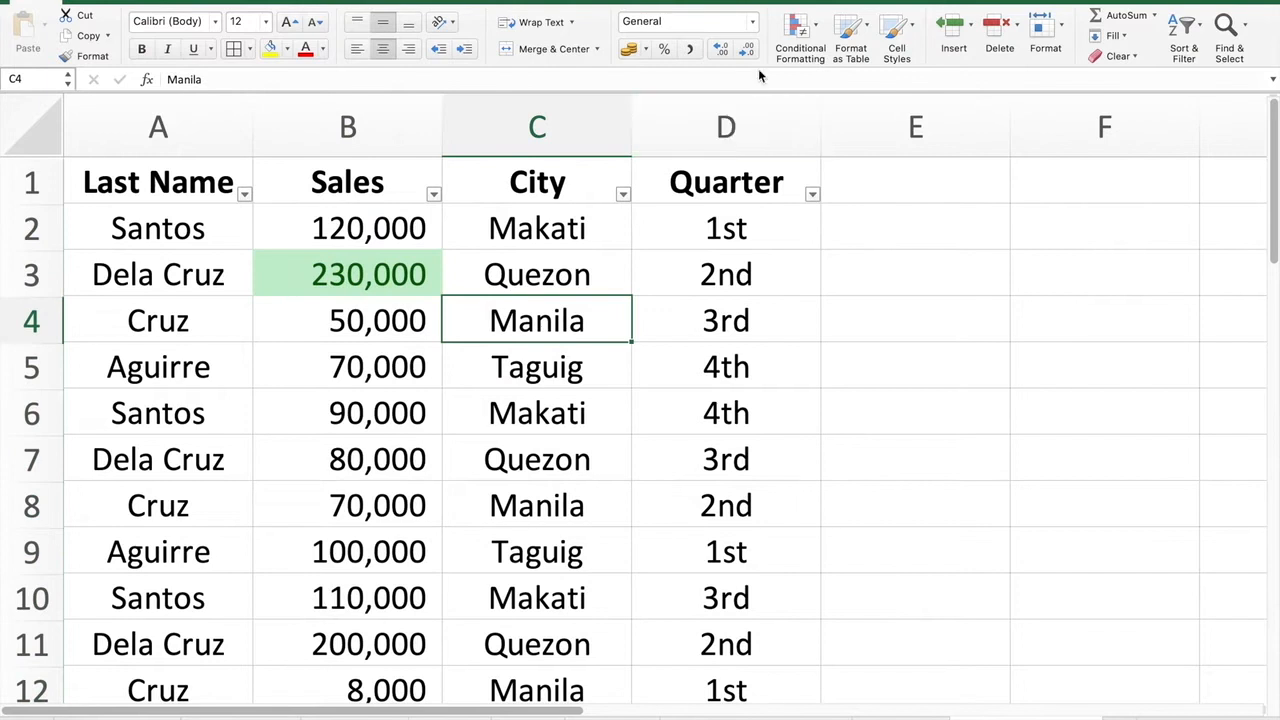
pyautogui.click(812, 32)
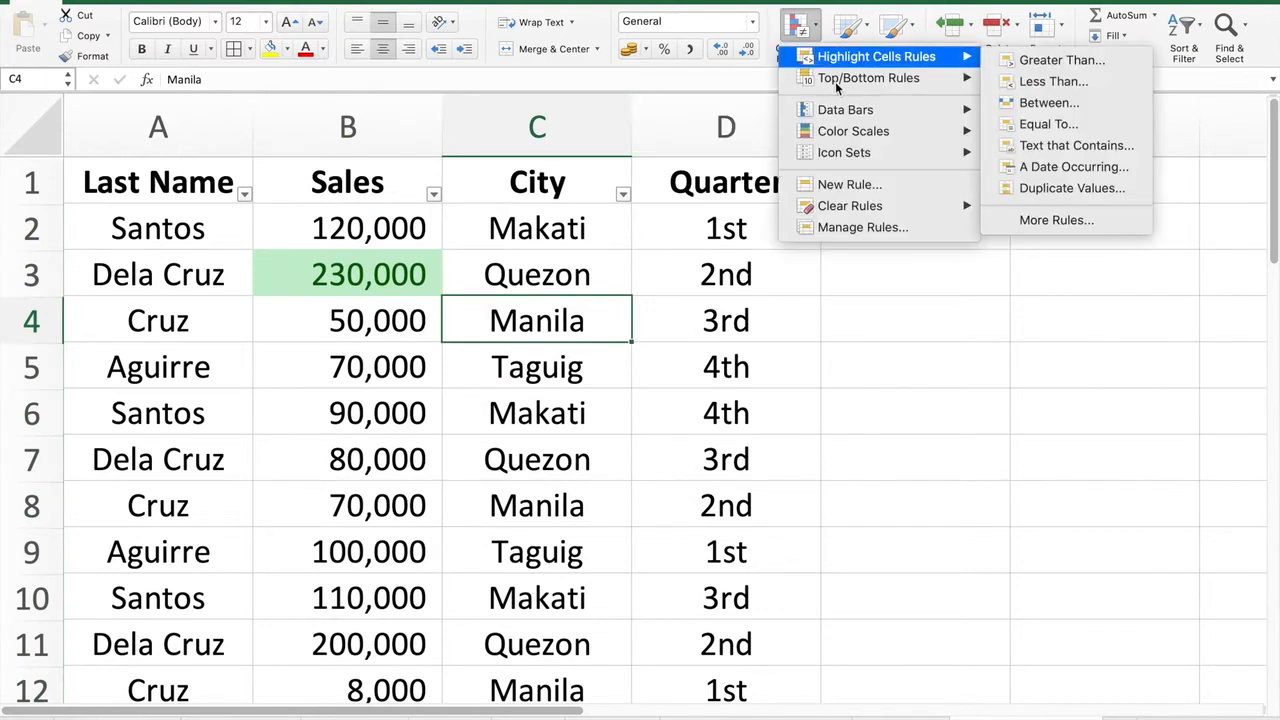
pyautogui.moveTo(838, 86)
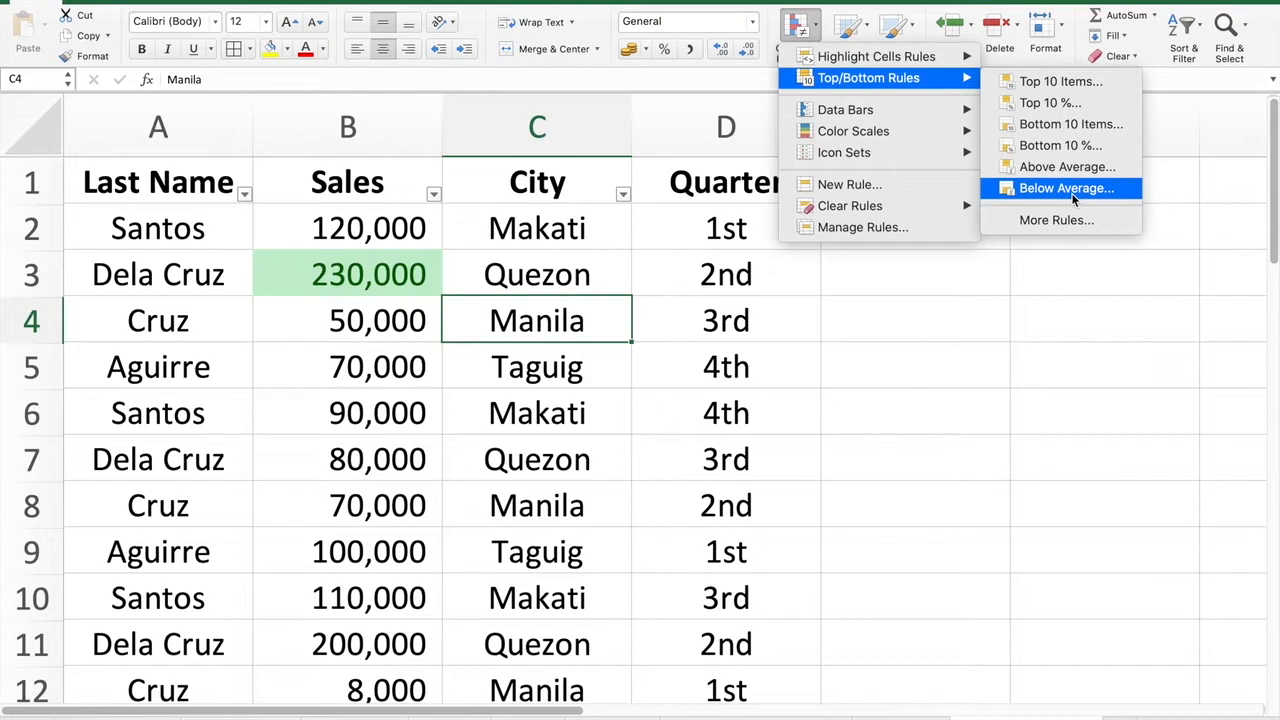
pyautogui.click(326, 236)
# Step: Select the sales figures in B2:B15, leaving out the header and the empty rows below
pyautogui.click(323, 232)
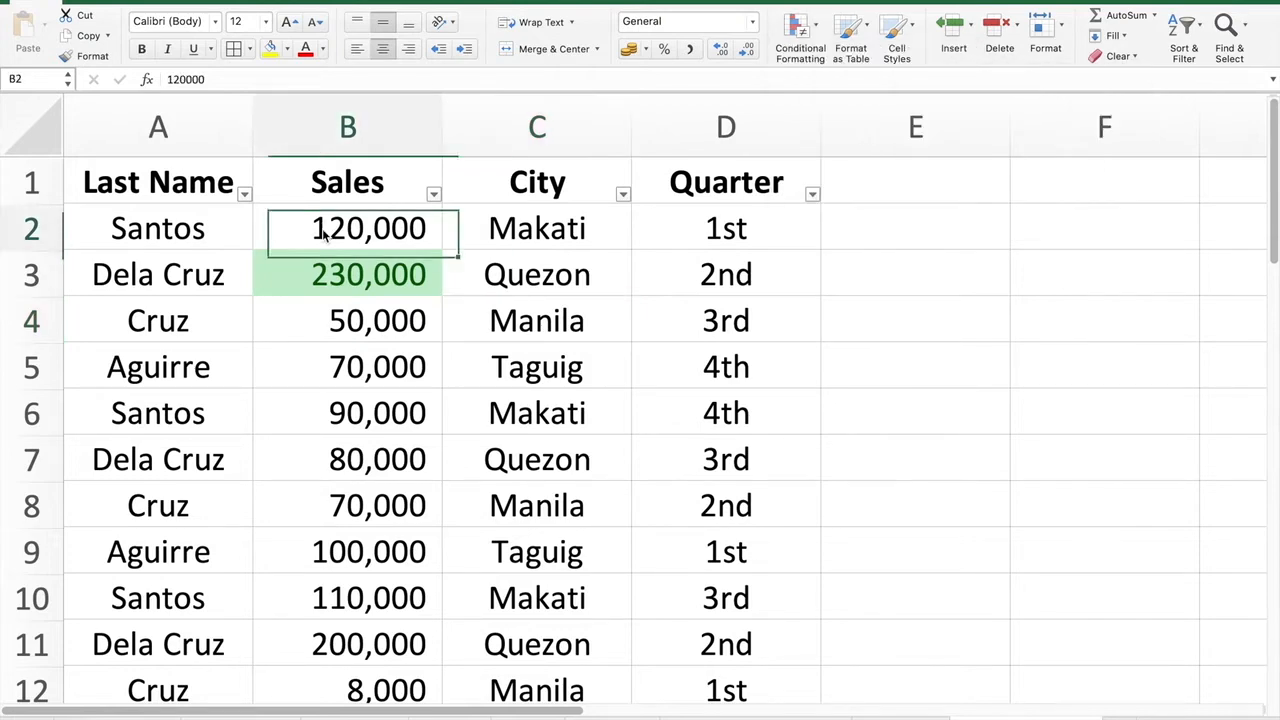
pyautogui.hotkey('shift', 'Down')
pyautogui.hotkey('shift', 'Down')
pyautogui.hotkey('shift', 'Down')
pyautogui.hotkey('shift', 'Down')
pyautogui.hotkey('shift', 'Down')
pyautogui.hotkey('shift', 'Down')
pyautogui.hotkey('shift', 'Down')
pyautogui.hotkey('shift', 'Down')
pyautogui.hotkey('shift', 'Down')
pyautogui.hotkey('shift', 'Down')
pyautogui.hotkey('shift', 'Down')
pyautogui.hotkey('shift', 'Down')
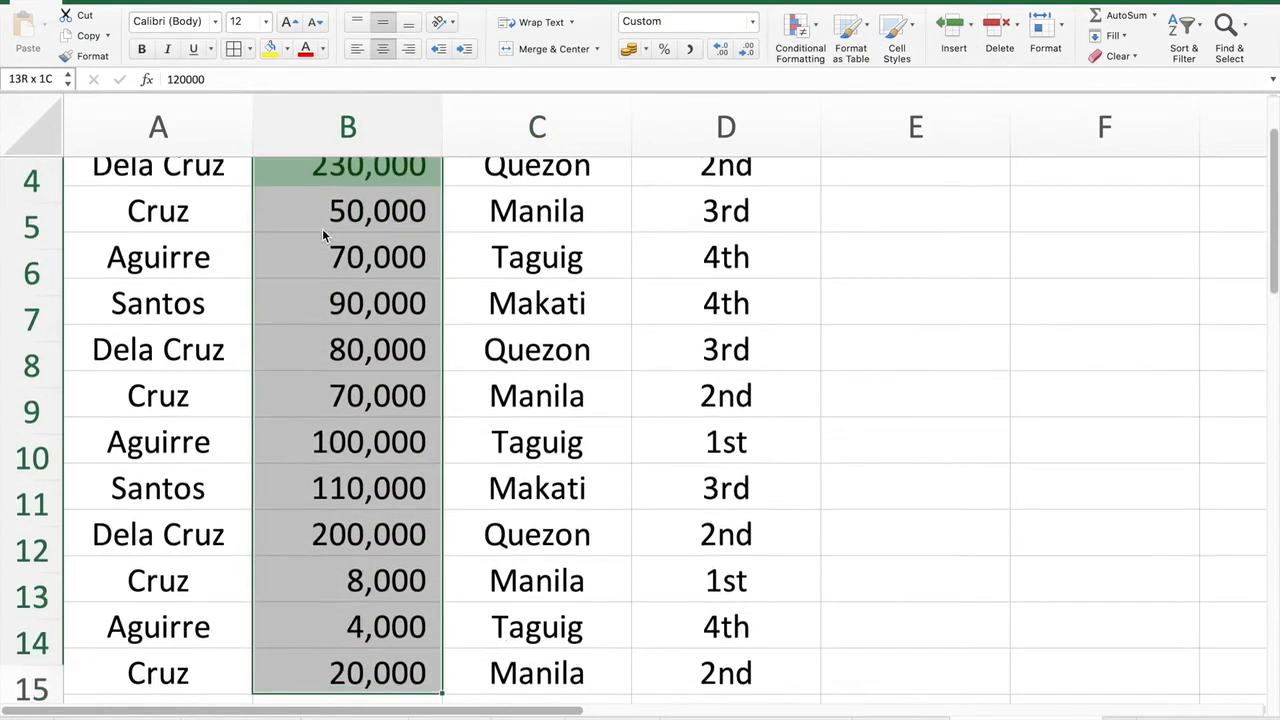
pyautogui.hotkey('shift', 'Down')
pyautogui.hotkey('shift', 'Down')
pyautogui.hotkey('shift', 'Down')
pyautogui.hotkey('shift', 'Up')
pyautogui.hotkey('shift', 'Up')
pyautogui.hotkey('shift', 'Up')
pyautogui.hotkey('shift', 'Down')
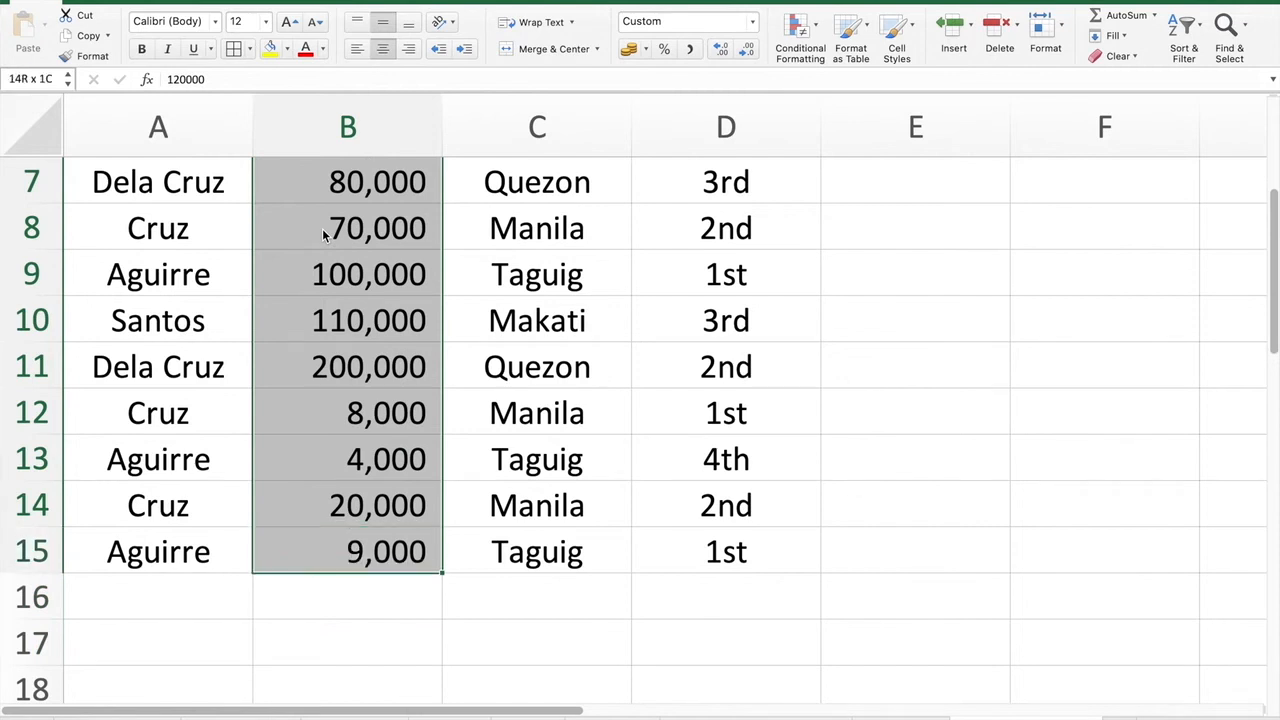
# Step: Apply a Bottom Items rule for the 5 lowest sales figures, formatted with Light Red Fill with Dark Red Text
pyautogui.click(803, 38)
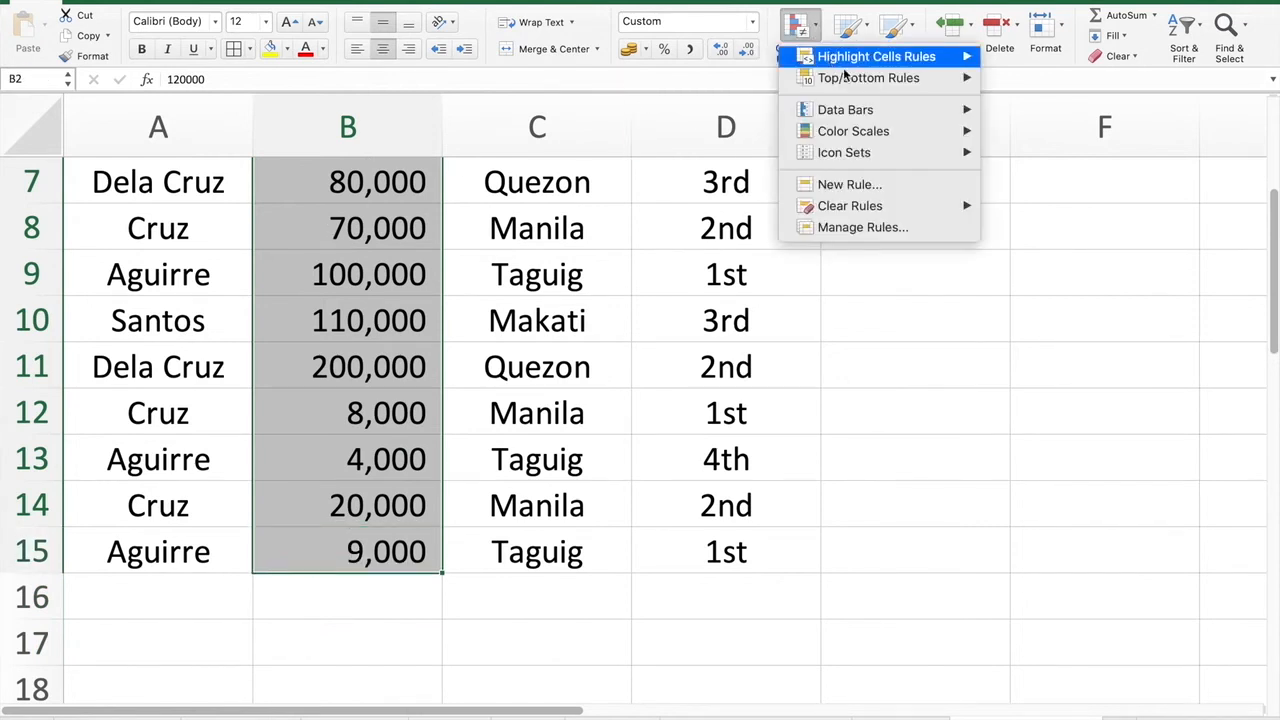
pyautogui.moveTo(884, 87)
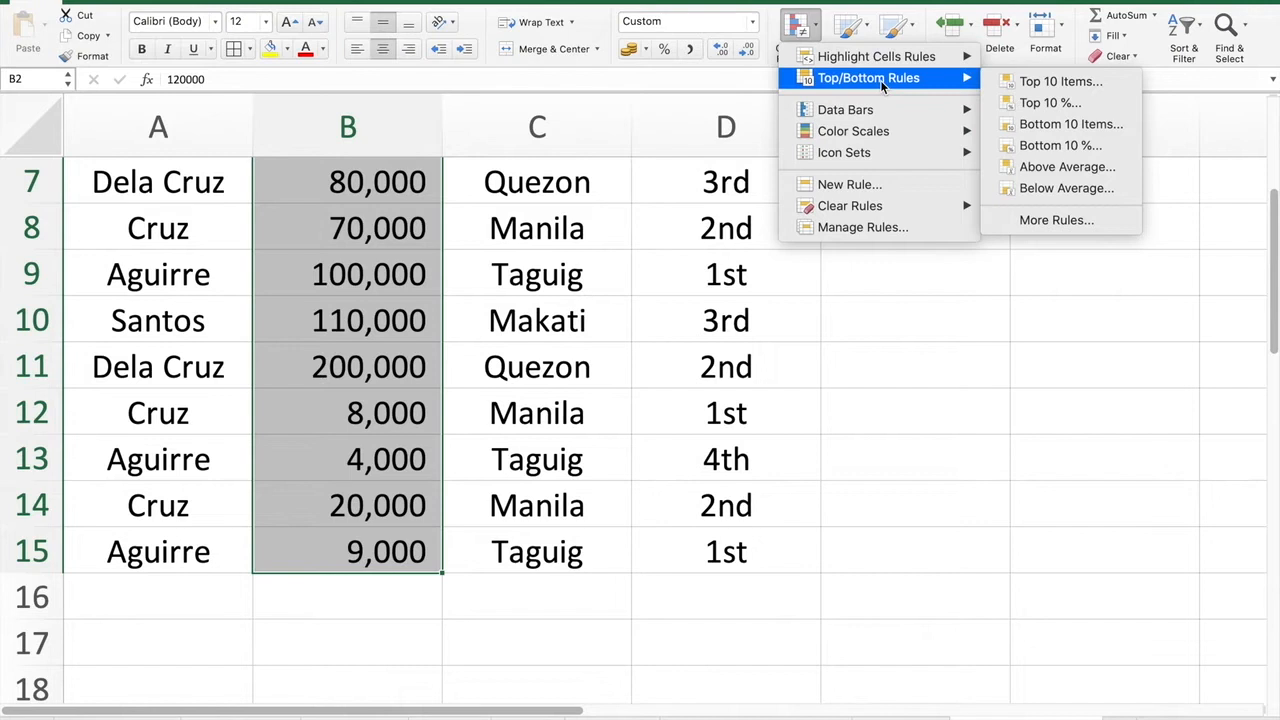
pyautogui.click(1033, 126)
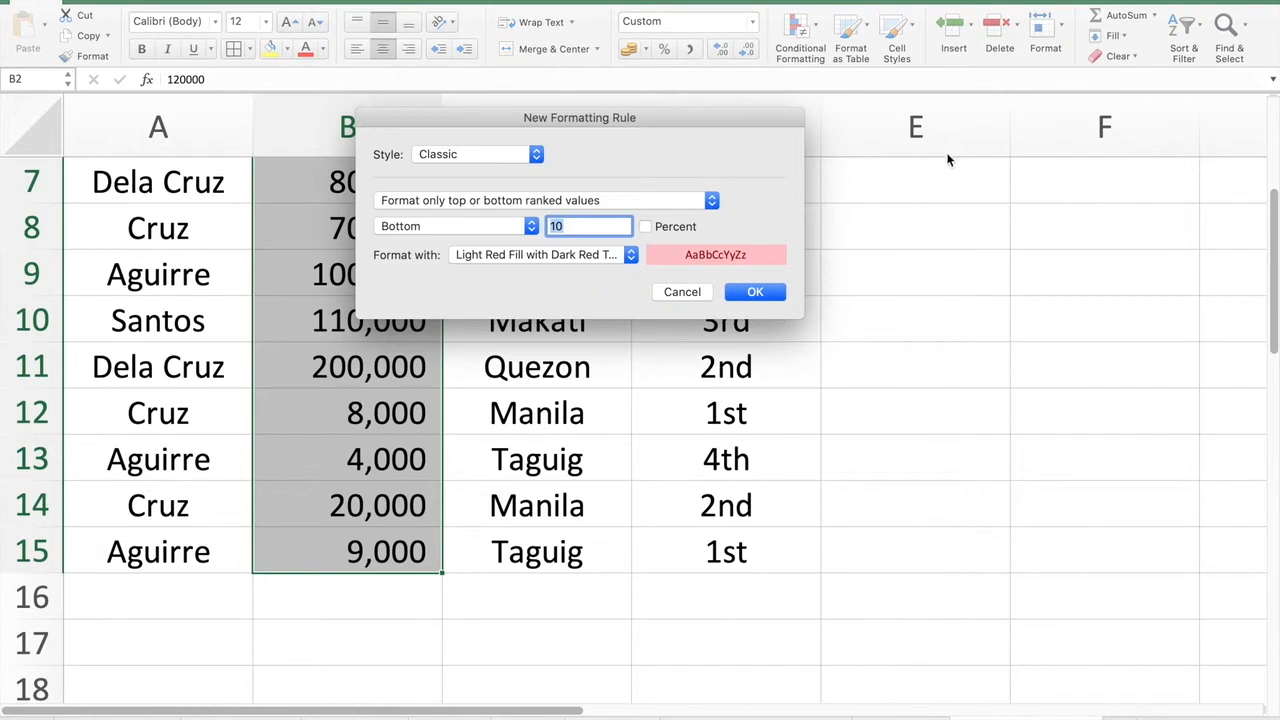
pyautogui.write('5')
pyautogui.click(753, 292)
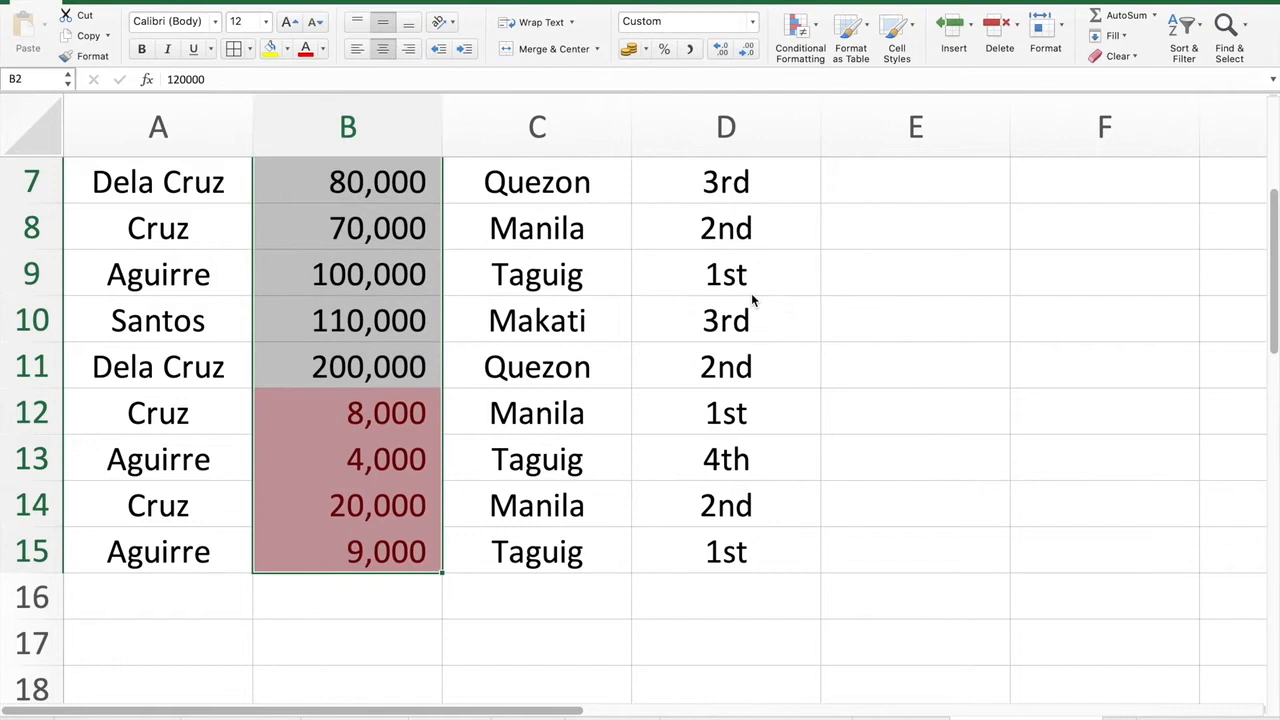
# Step: Examine which cells in the Sales column are highlighted by the bottom-ranked rule, from the first rows down to row 15
pyautogui.click(695, 447)
pyautogui.scroll(5, 695, 447)
pyautogui.scroll(-1, 695, 447)
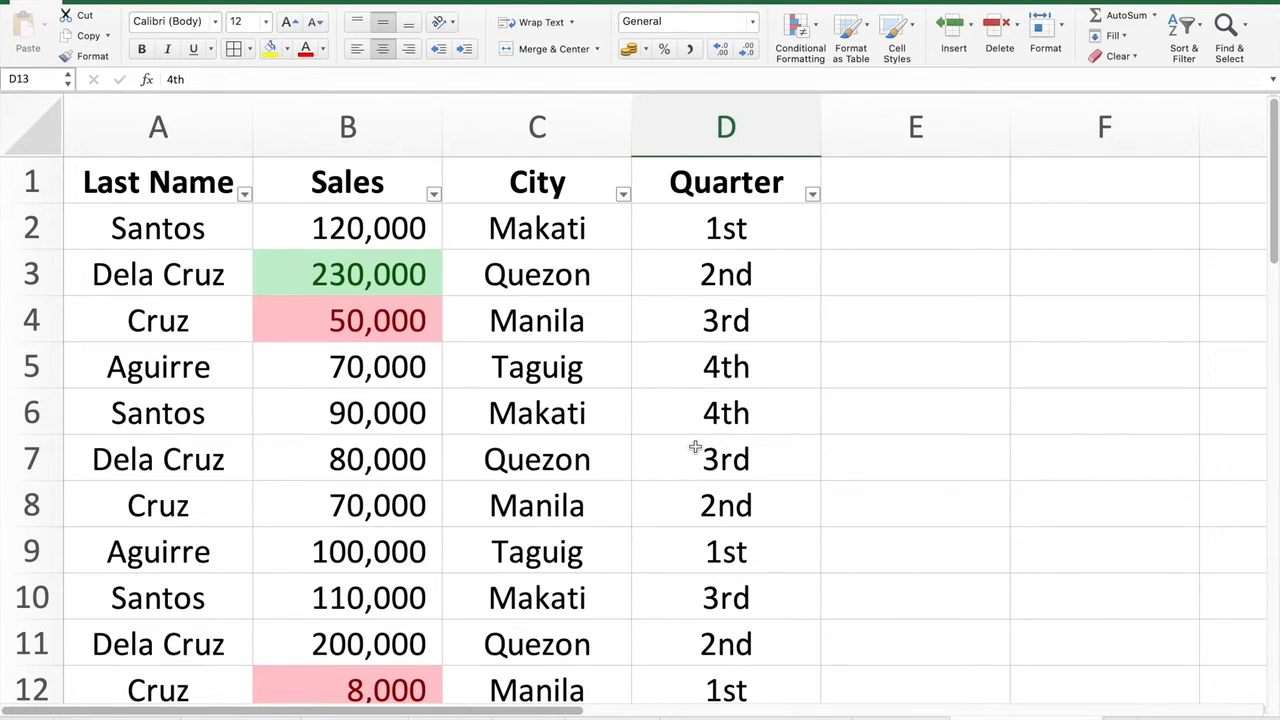
pyautogui.scroll(-3, 695, 447)
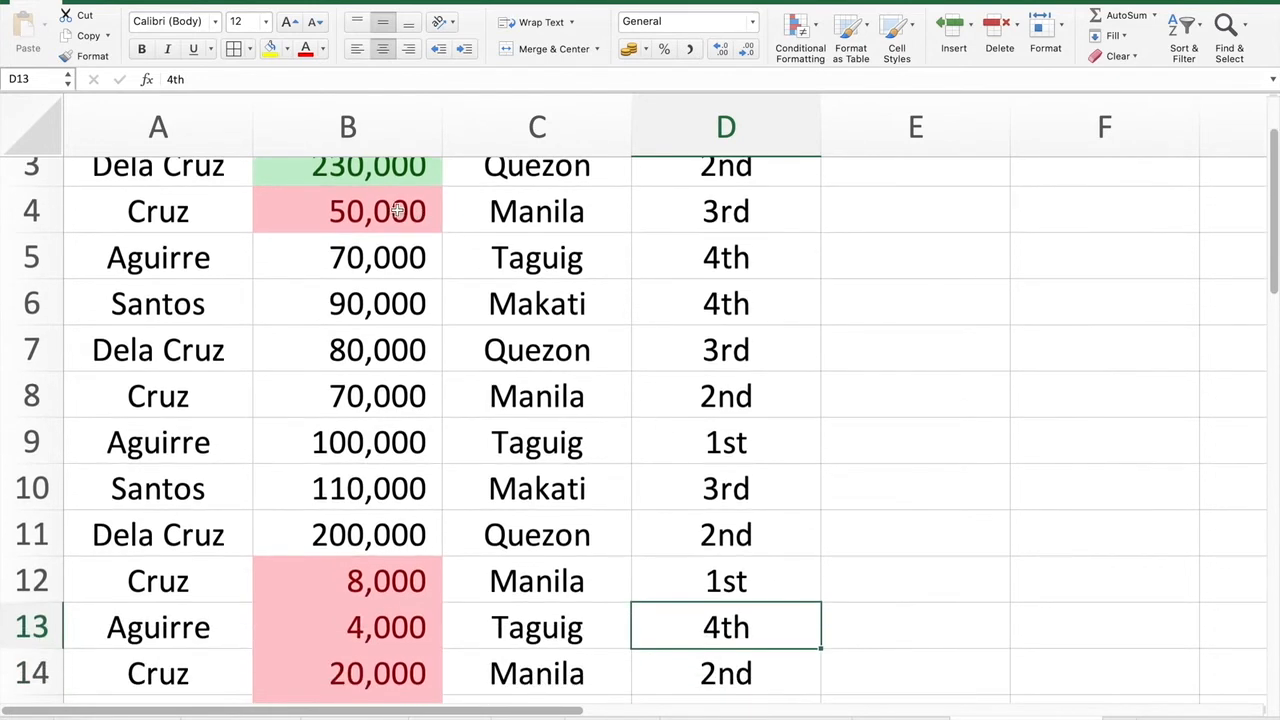
pyautogui.click(397, 210)
pyautogui.click(398, 576)
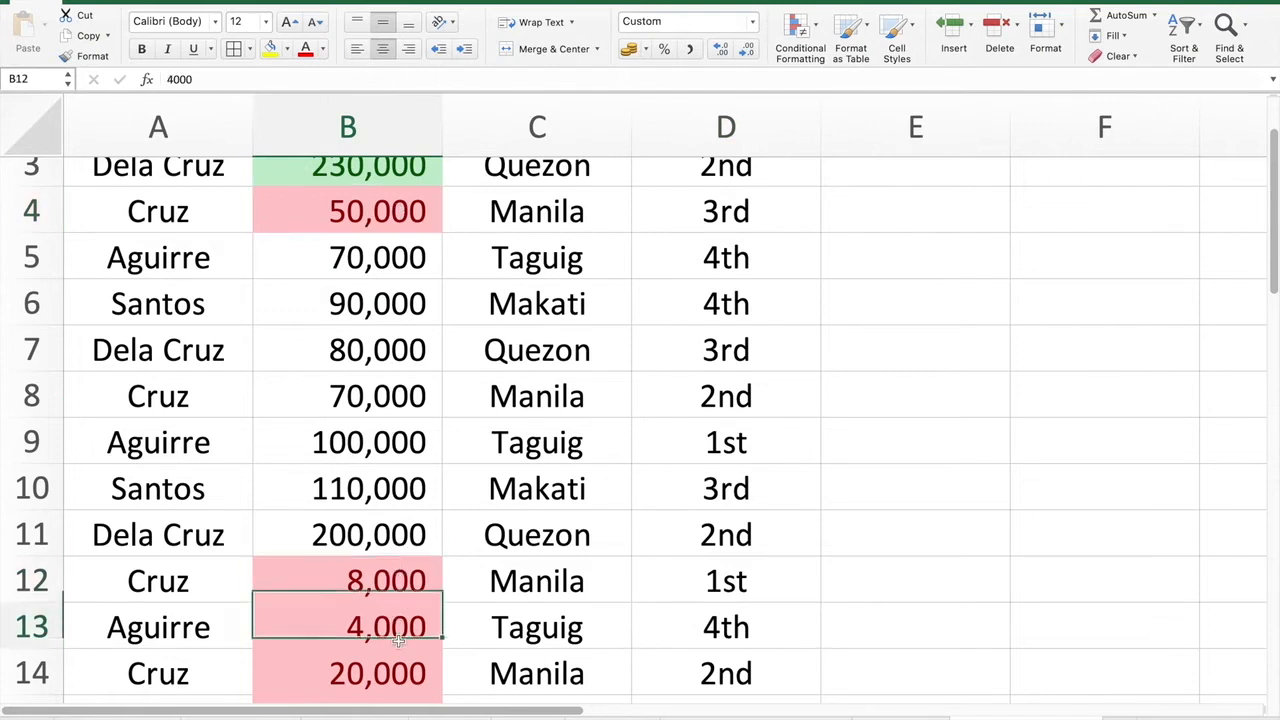
pyautogui.click(398, 632)
pyautogui.scroll(-2, 398, 641)
pyautogui.click(379, 609)
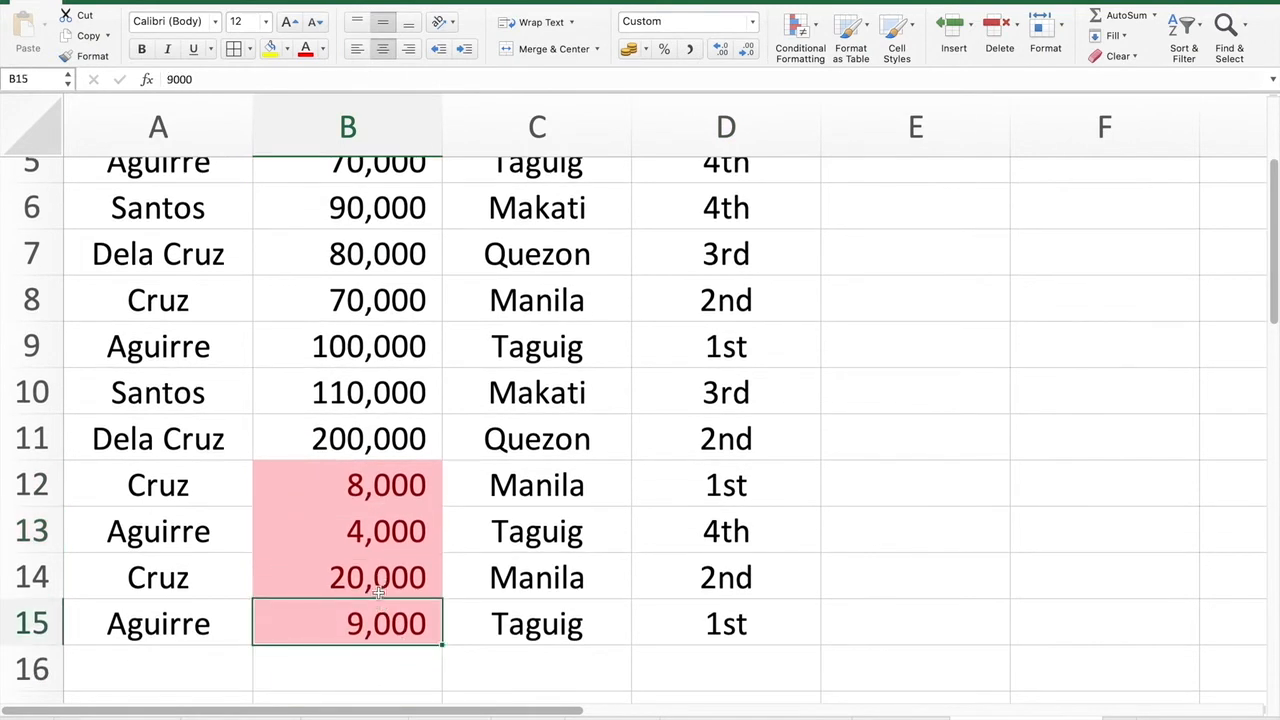
pyautogui.scroll(4, 1050, 362)
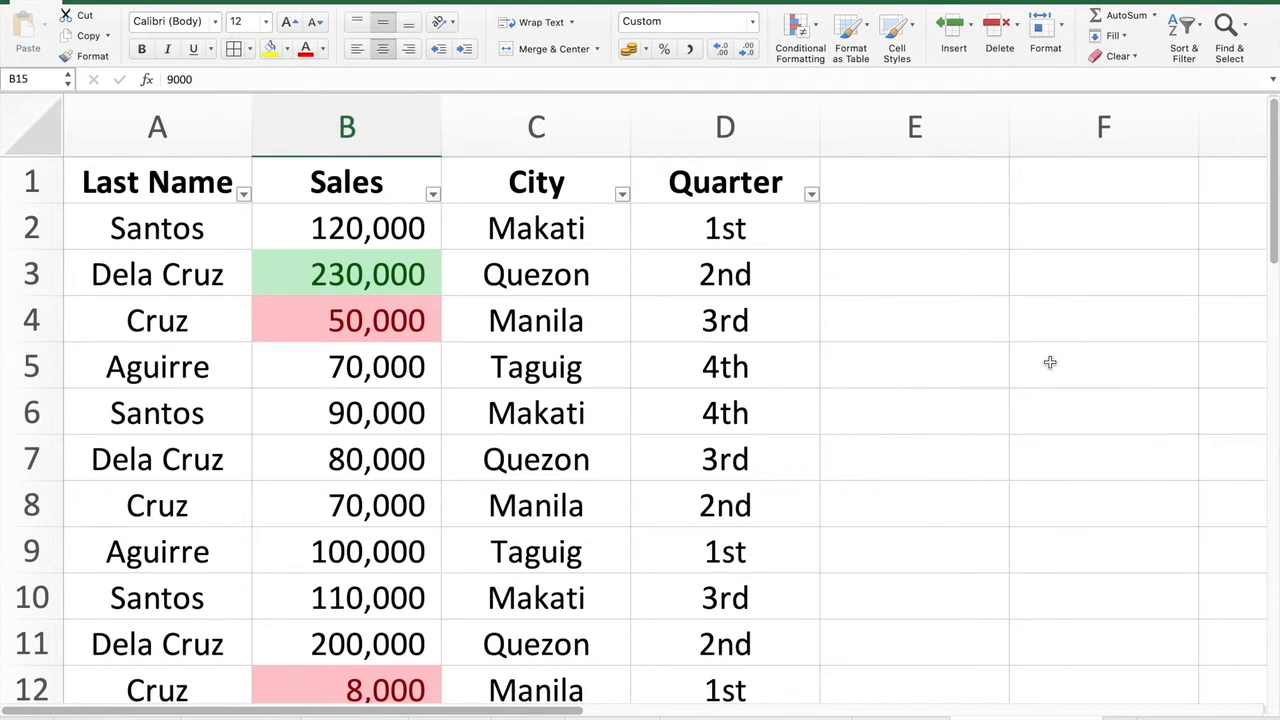
pyautogui.click(805, 45)
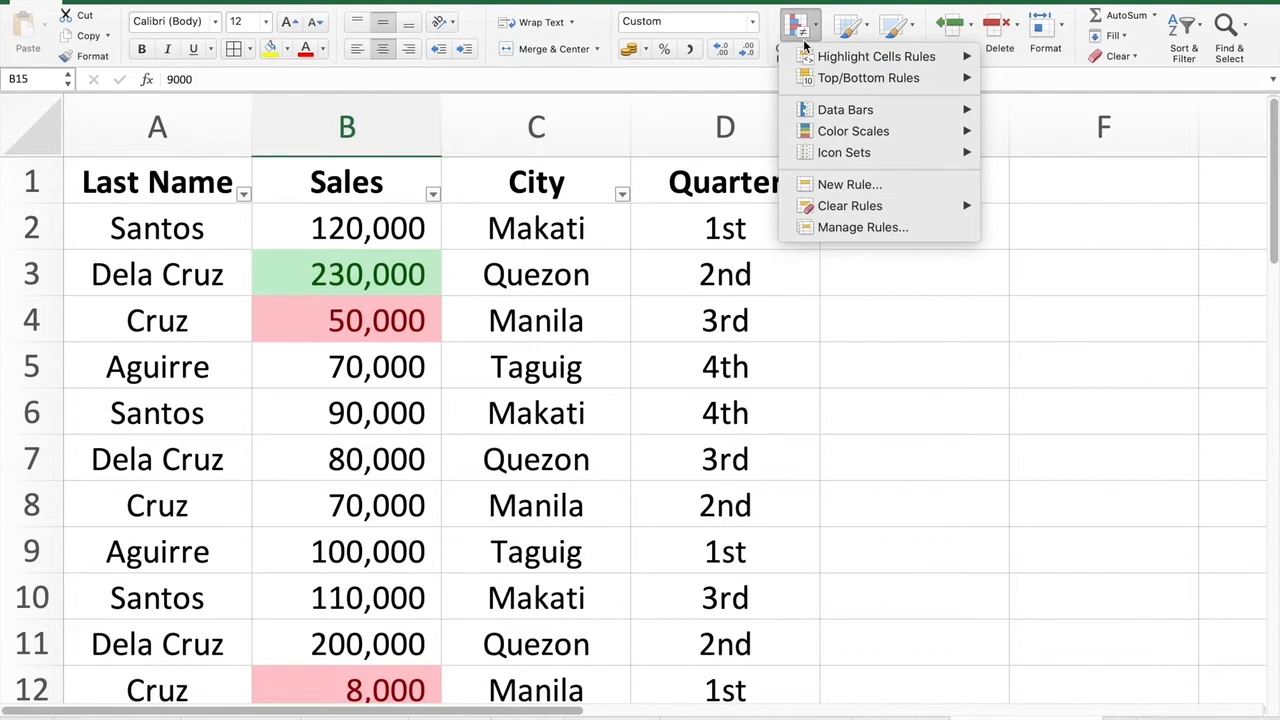
pyautogui.moveTo(848, 64)
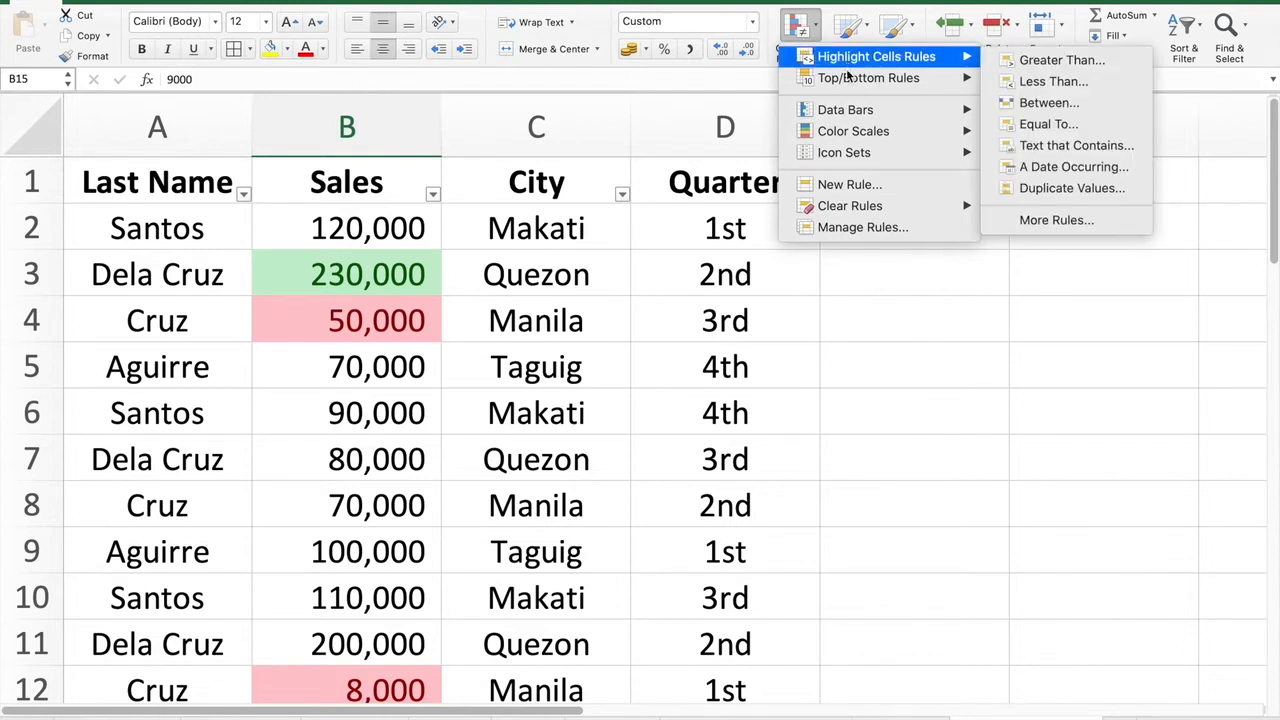
pyautogui.moveTo(851, 86)
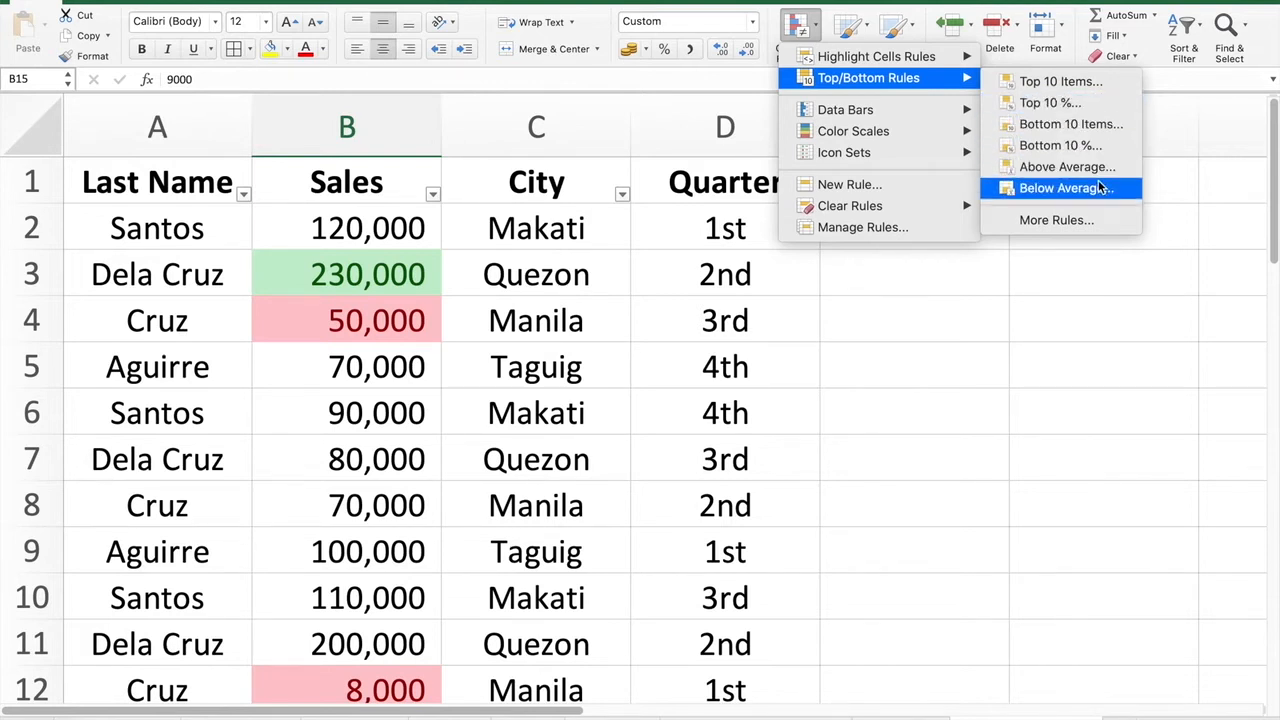
pyautogui.moveTo(884, 112)
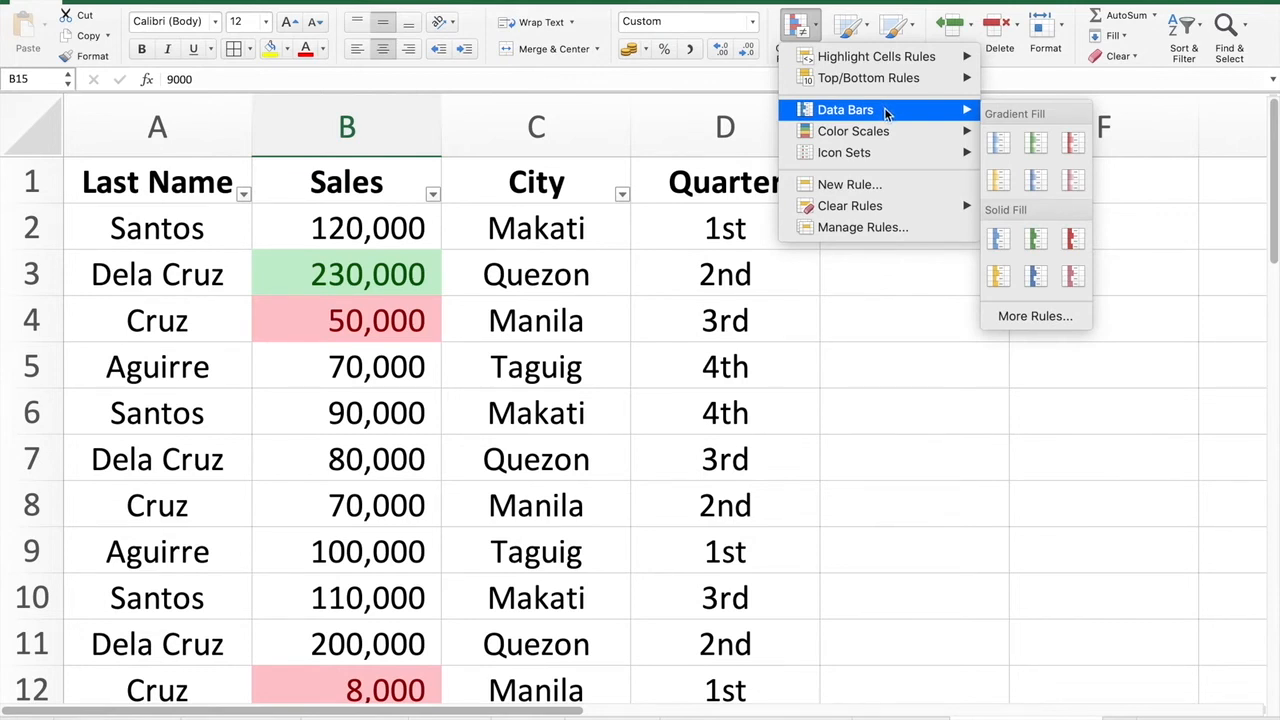
pyautogui.click(390, 493)
pyautogui.click(390, 493)
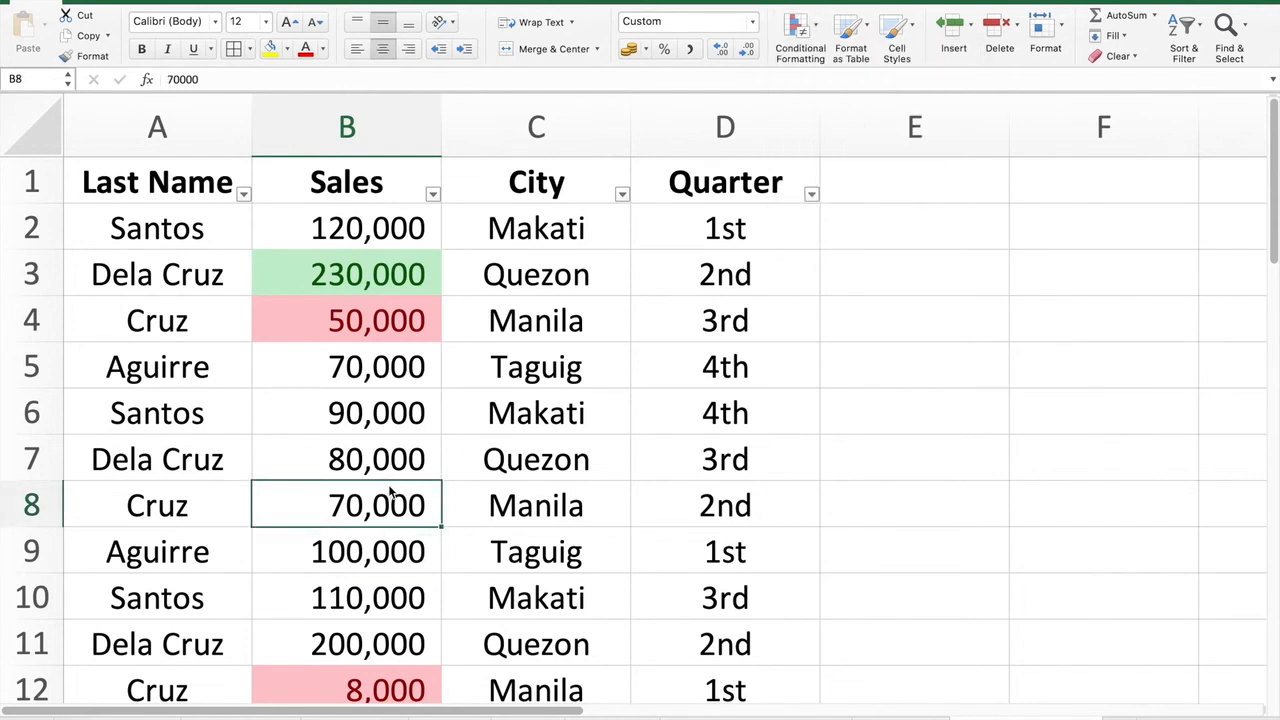
# Step: Clear the conditional formatting rules from the entire Sales column
pyautogui.click(345, 112)
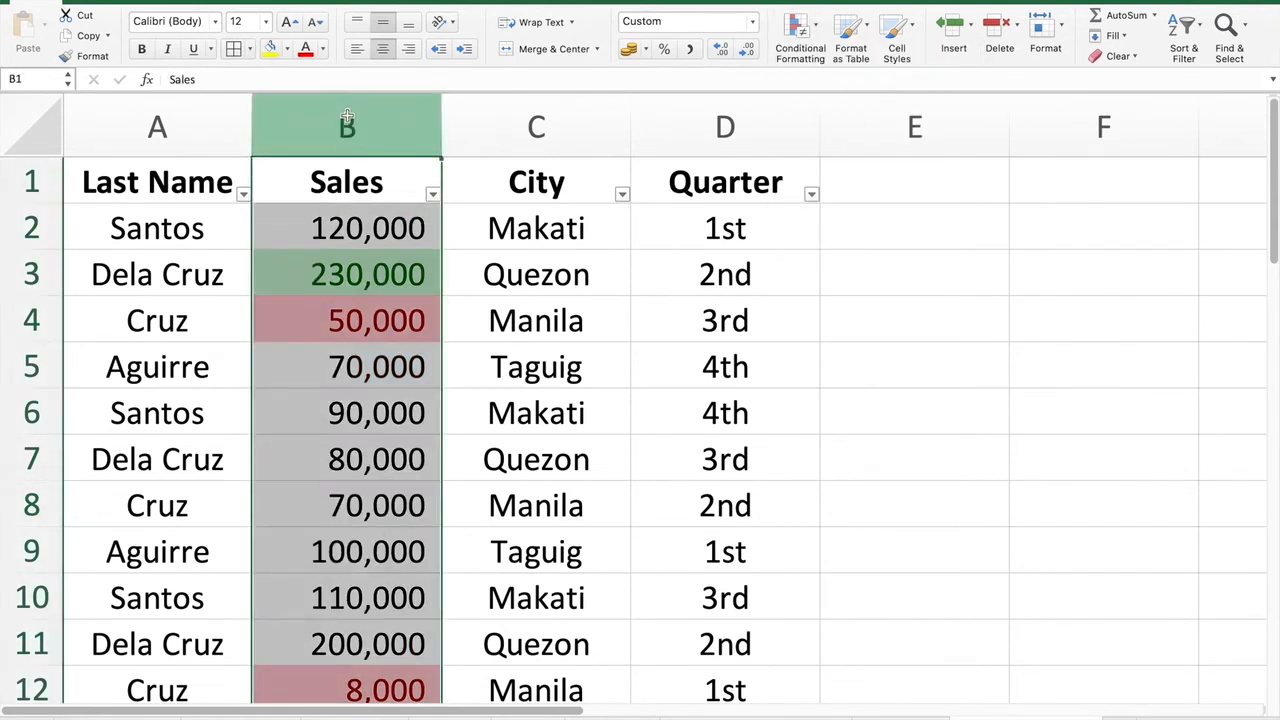
pyautogui.click(815, 40)
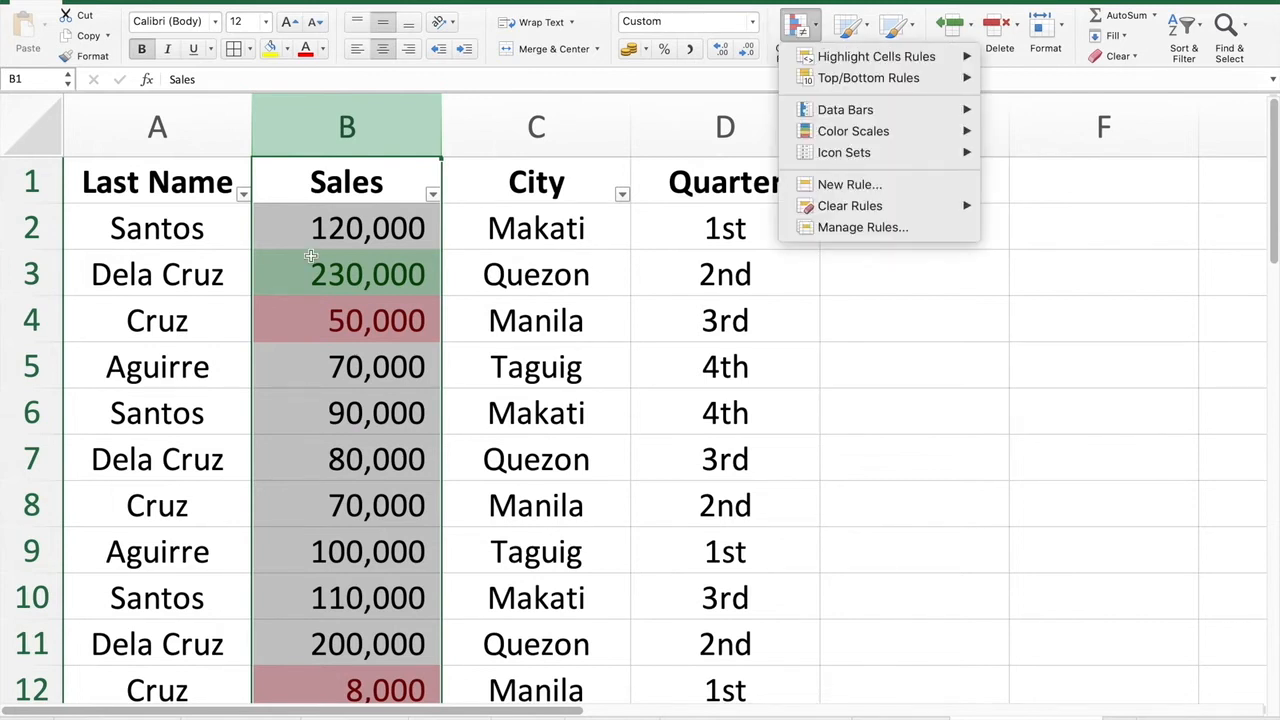
pyautogui.moveTo(880, 215)
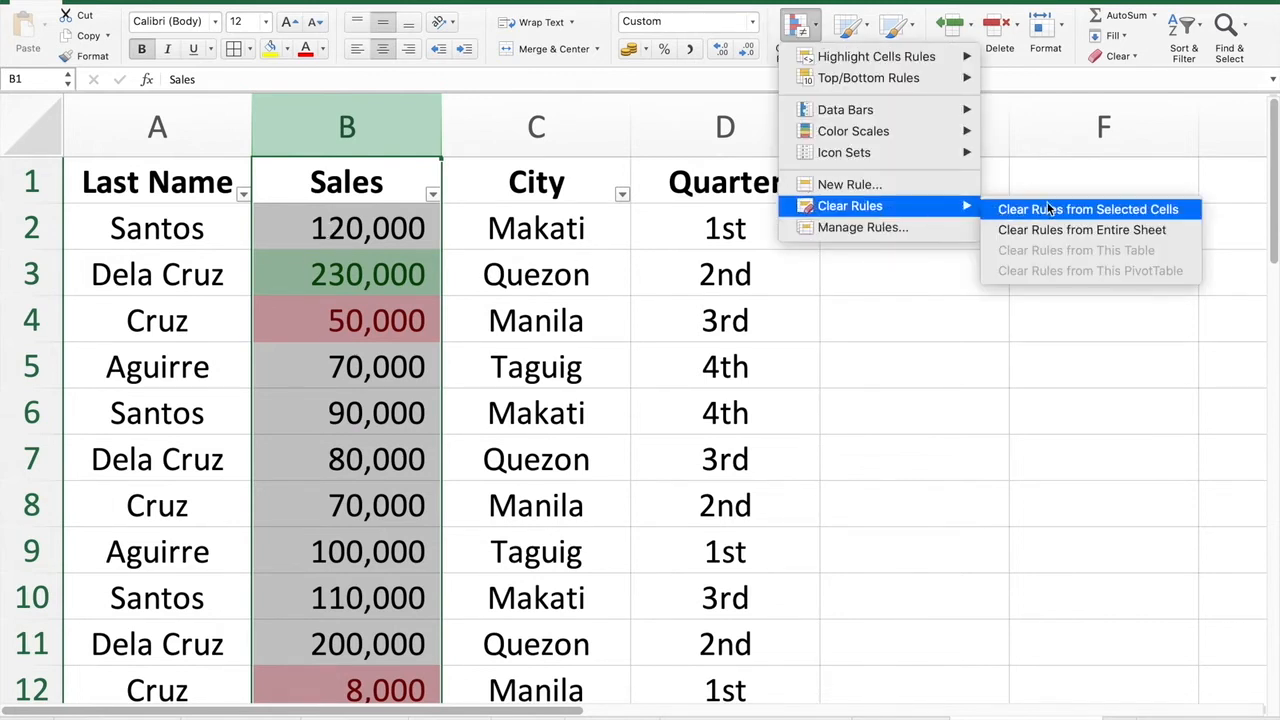
pyautogui.click(1117, 219)
pyautogui.click(673, 537)
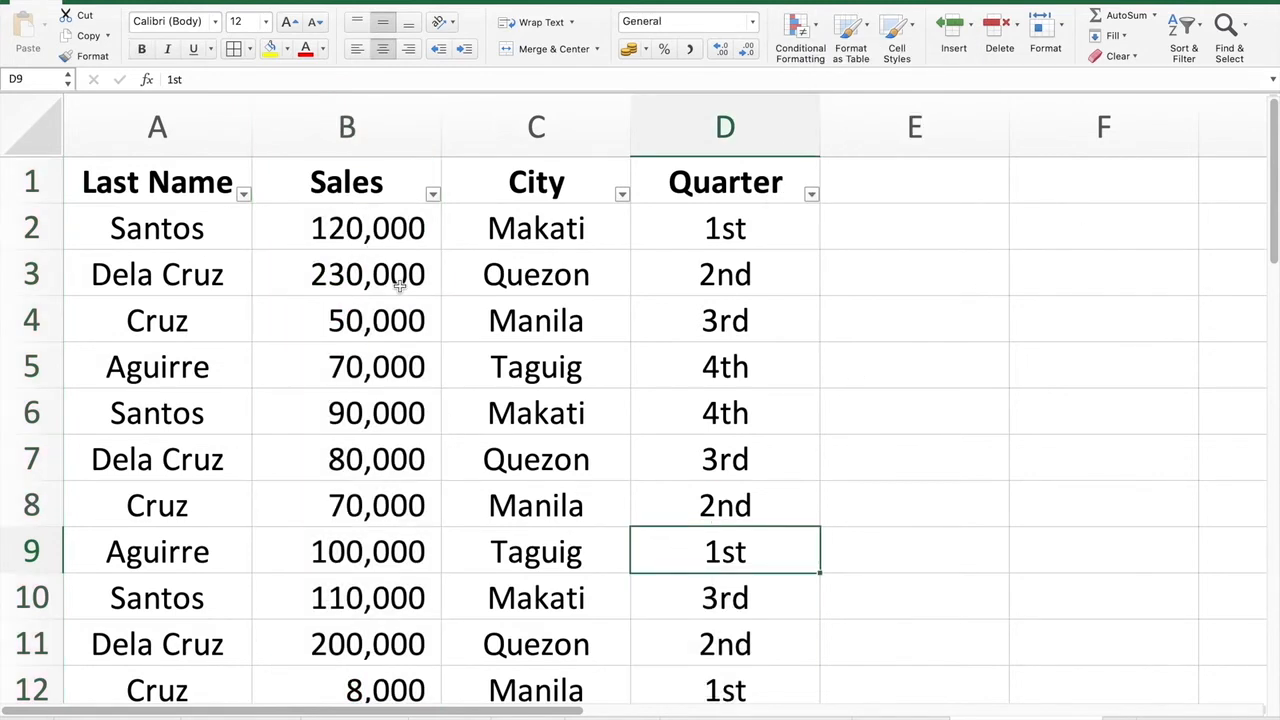
# Step: Select only the range B2:B15 in the Sales column, without the header and blank rows
pyautogui.click(389, 126)
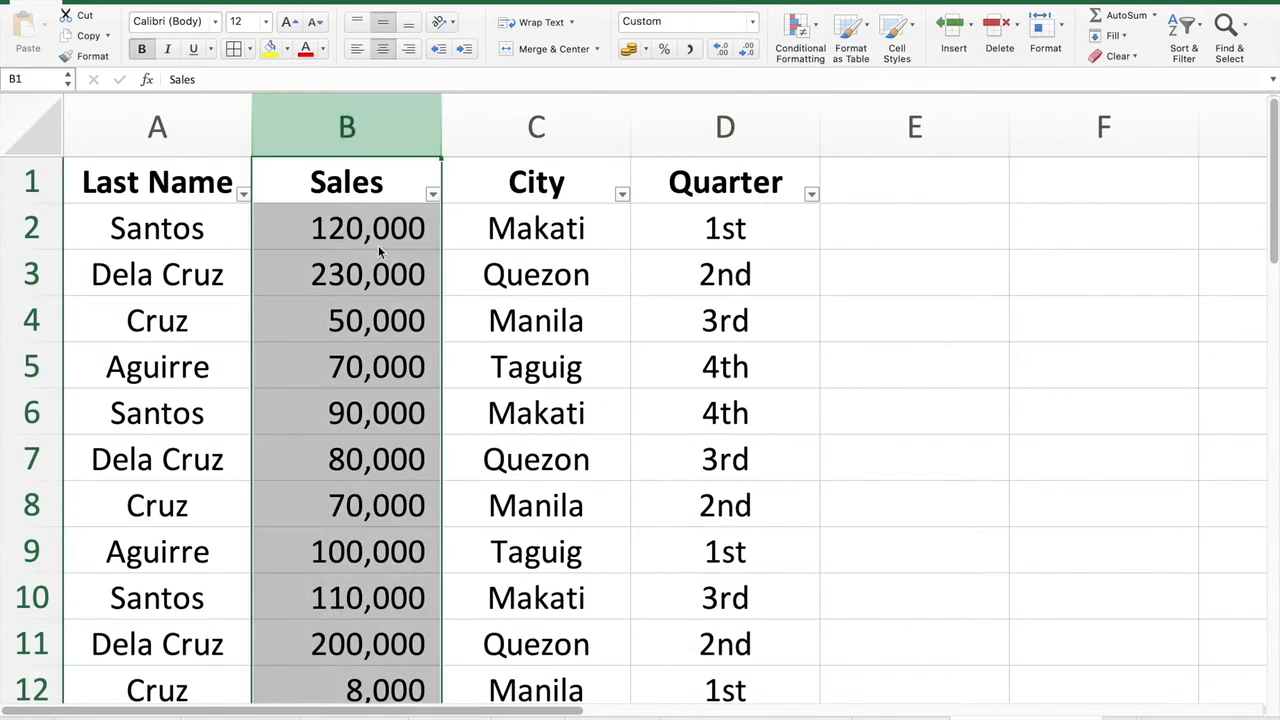
pyautogui.click(378, 245)
pyautogui.hotkey('shift', 'Down')
pyautogui.hotkey('shift', 'Down')
pyautogui.hotkey('shift', 'Down')
pyautogui.hotkey('shift', 'Down')
pyautogui.hotkey('shift', 'Down')
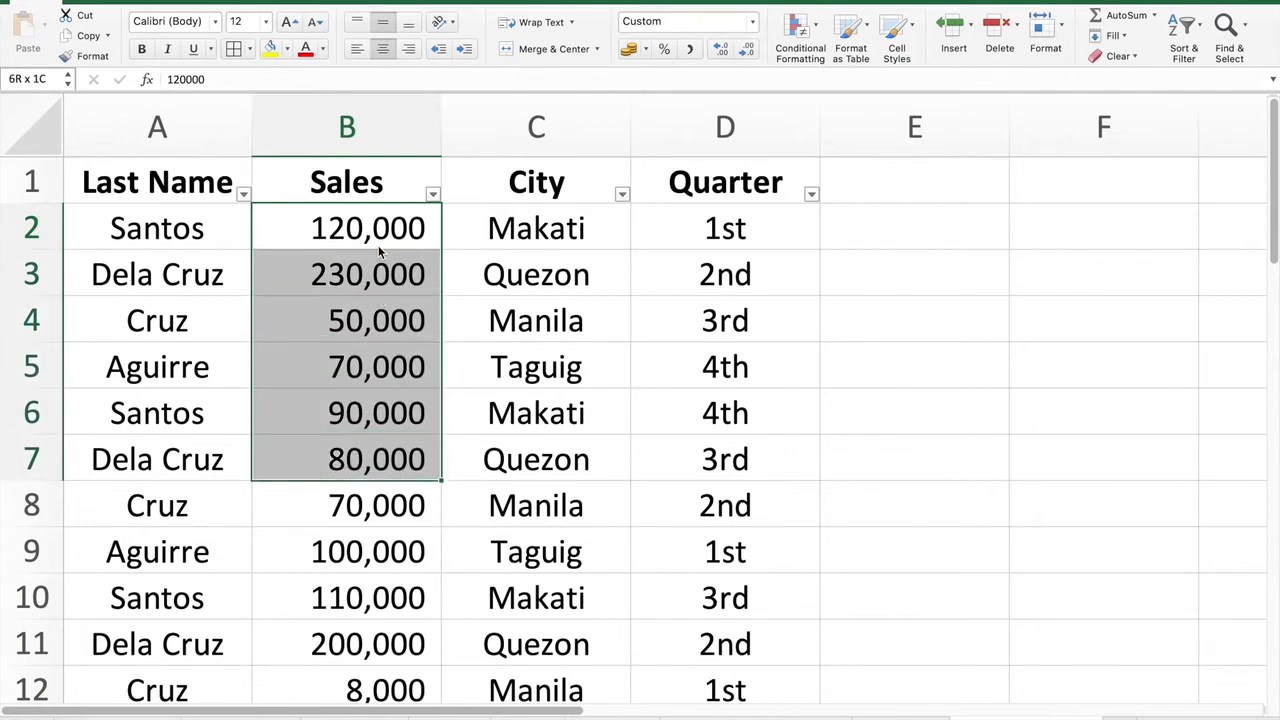
pyautogui.hotkey('shift', 'Down')
pyautogui.hotkey('shift', 'Down')
pyautogui.hotkey('shift', 'Down')
pyautogui.hotkey('shift', 'Down')
pyautogui.hotkey('shift', 'Down')
pyautogui.hotkey('shift', 'Down')
pyautogui.hotkey('shift', 'Down')
pyautogui.hotkey('shift', 'Down')
pyautogui.hotkey('shift', 'Down')
pyautogui.hotkey('shift', 'Down')
pyautogui.hotkey('shift', 'Down')
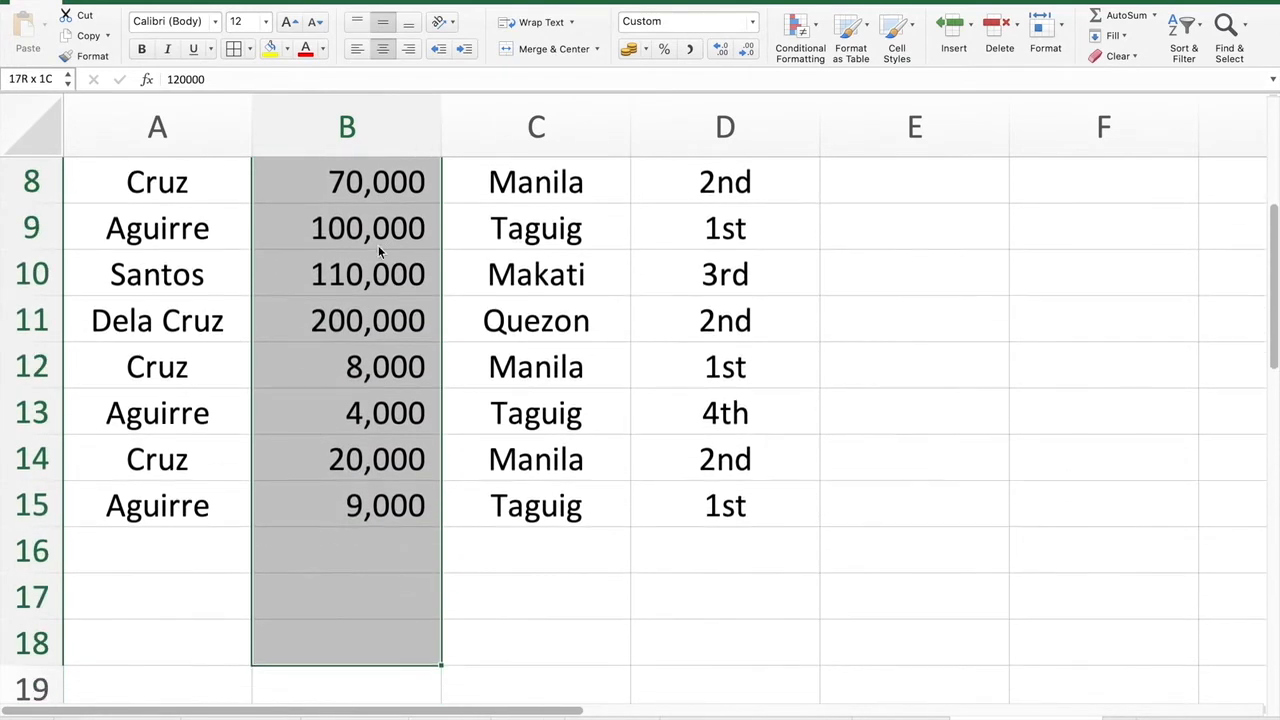
pyautogui.hotkey('shift', 'Up')
pyautogui.hotkey('shift', 'Up')
pyautogui.hotkey('shift', 'Up')
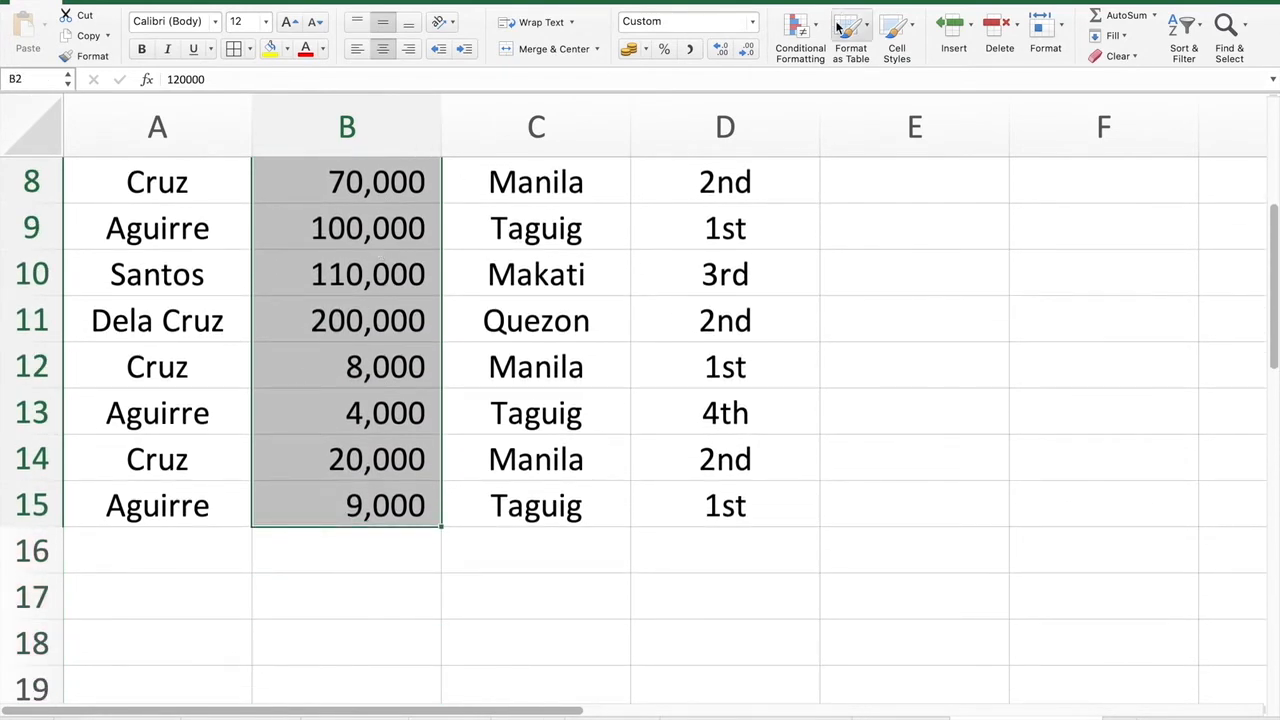
# Step: Apply green gradient-fill data bars to the selected sales figures and review the bars across all rows
pyautogui.click(796, 24)
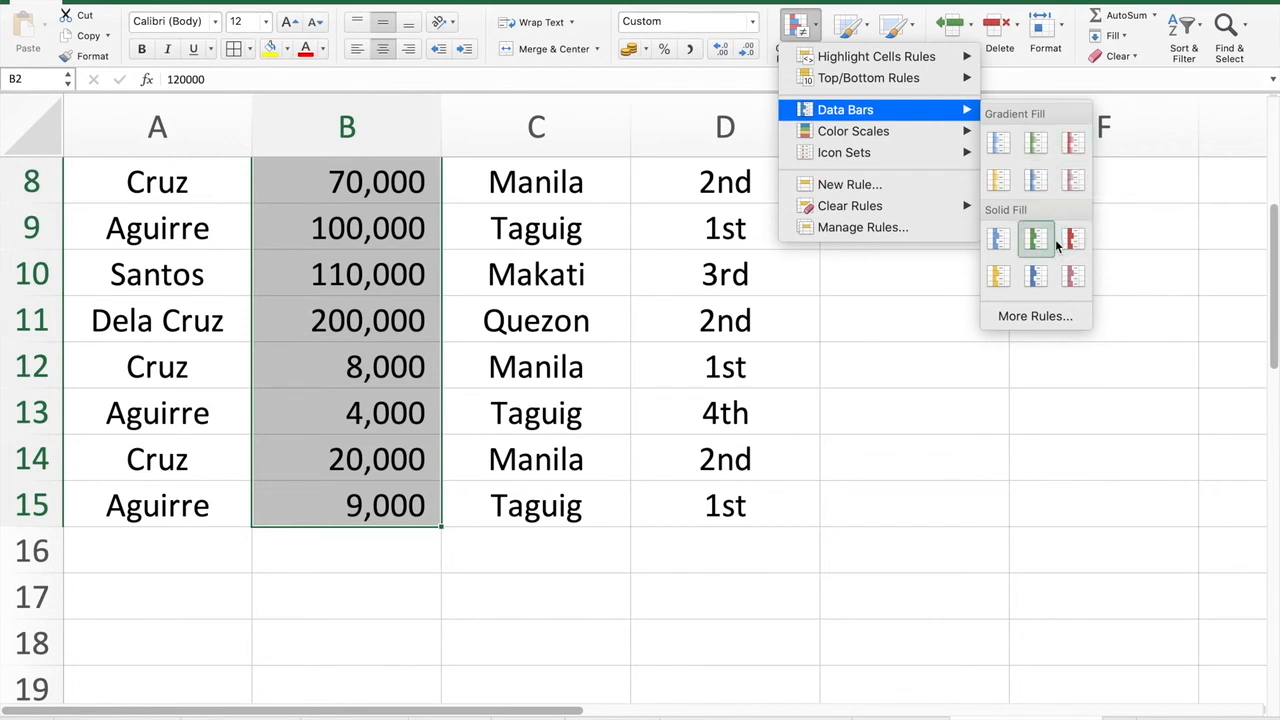
pyautogui.click(1041, 141)
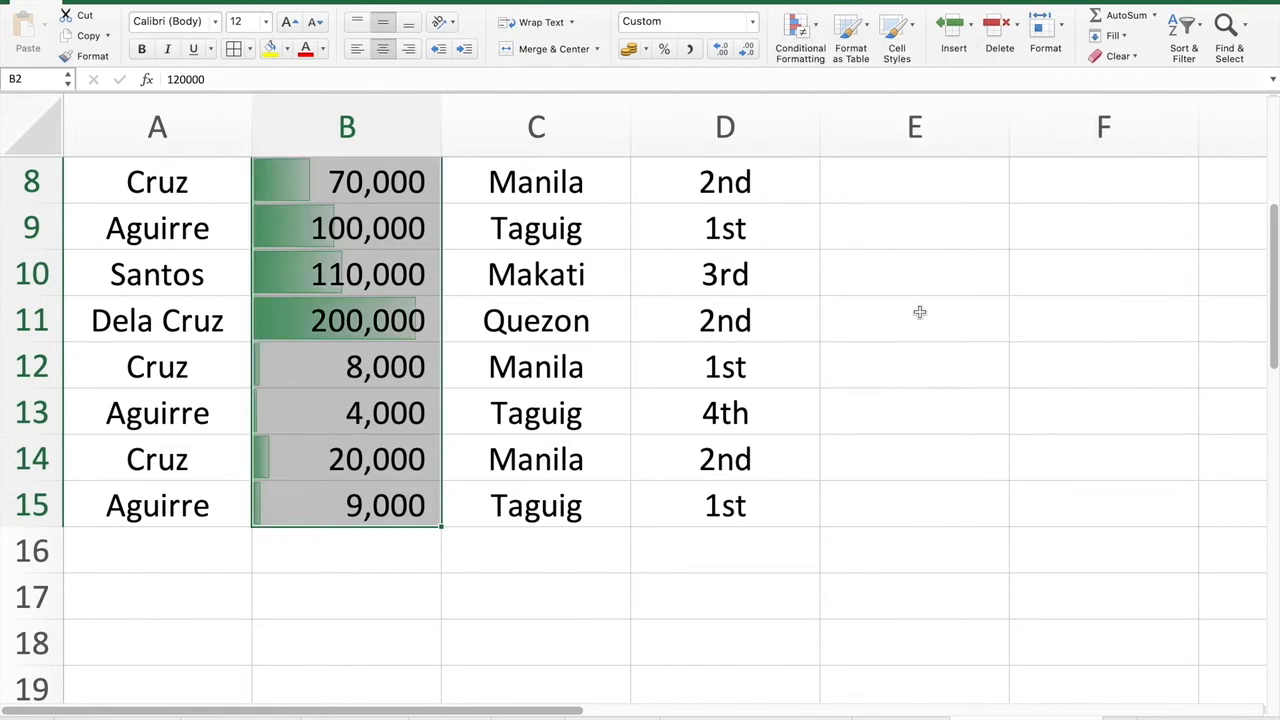
pyautogui.scroll(4, 943, 374)
pyautogui.scroll(-3, 857, 375)
pyautogui.scroll(2, 857, 375)
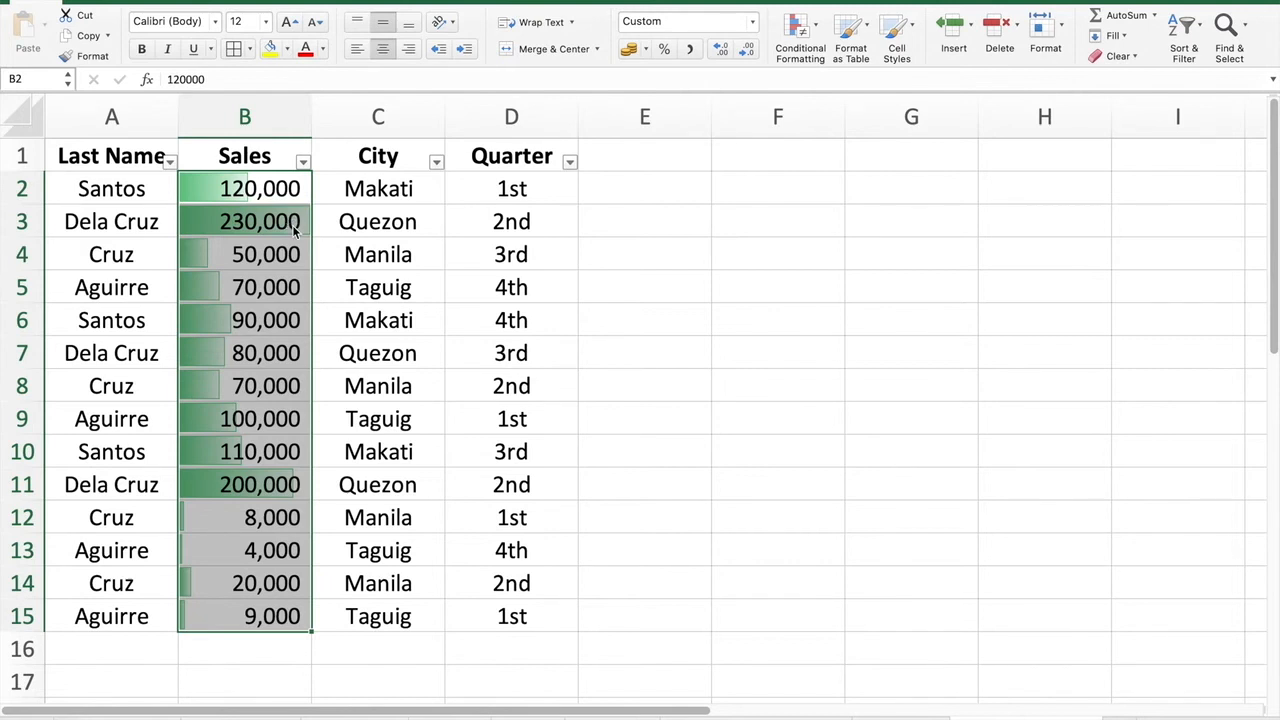
# Step: Compare the data bars of the highest and lowest sales figures, and look over the available color scales
pyautogui.click(295, 231)
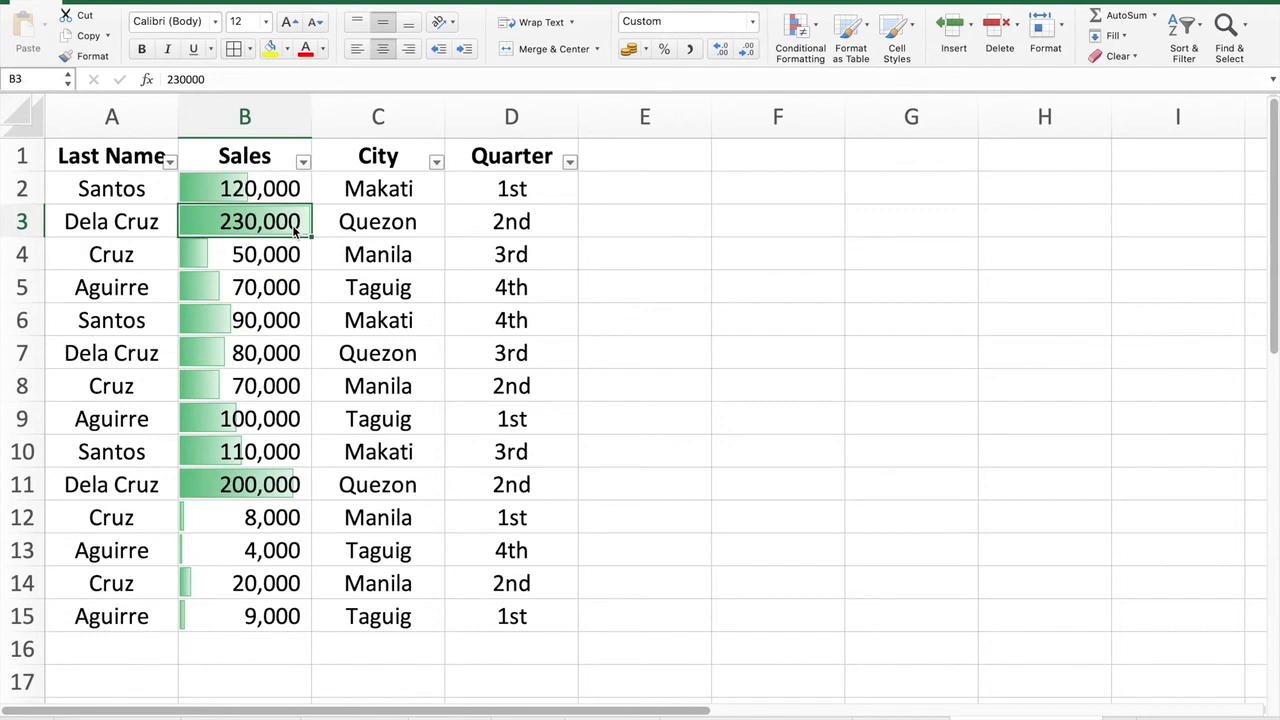
pyautogui.click(215, 549)
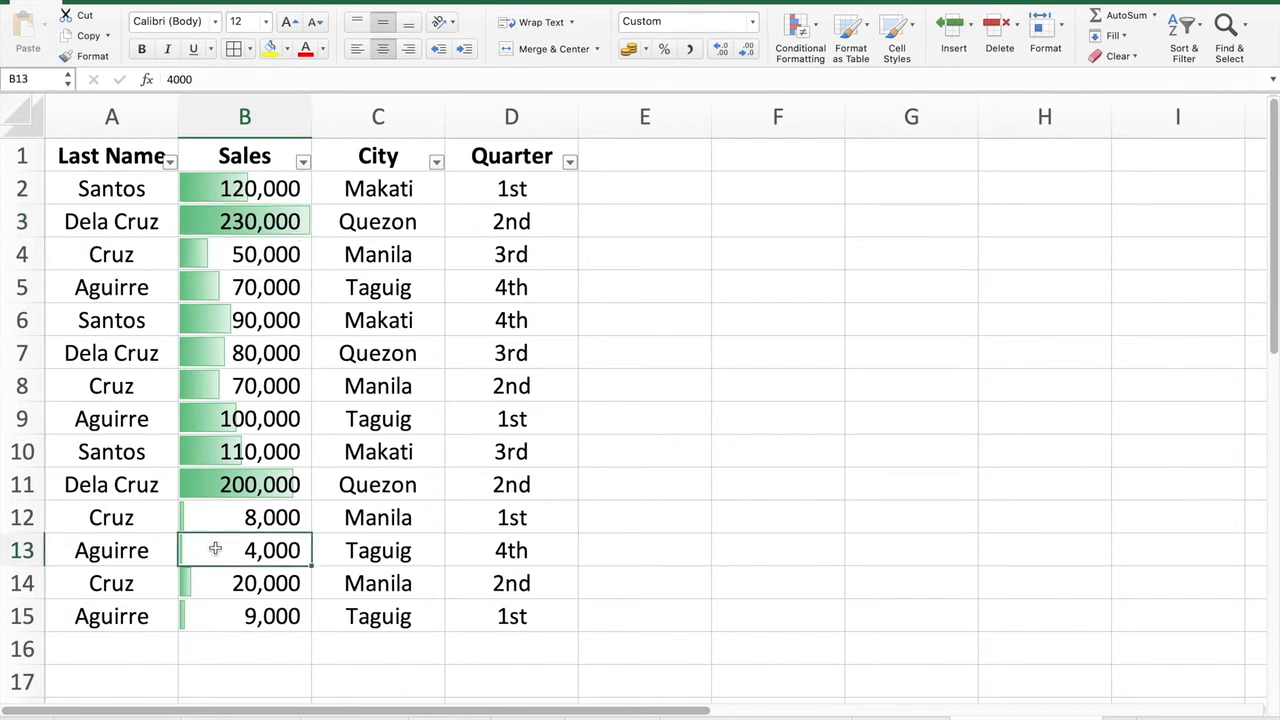
pyautogui.click(221, 516)
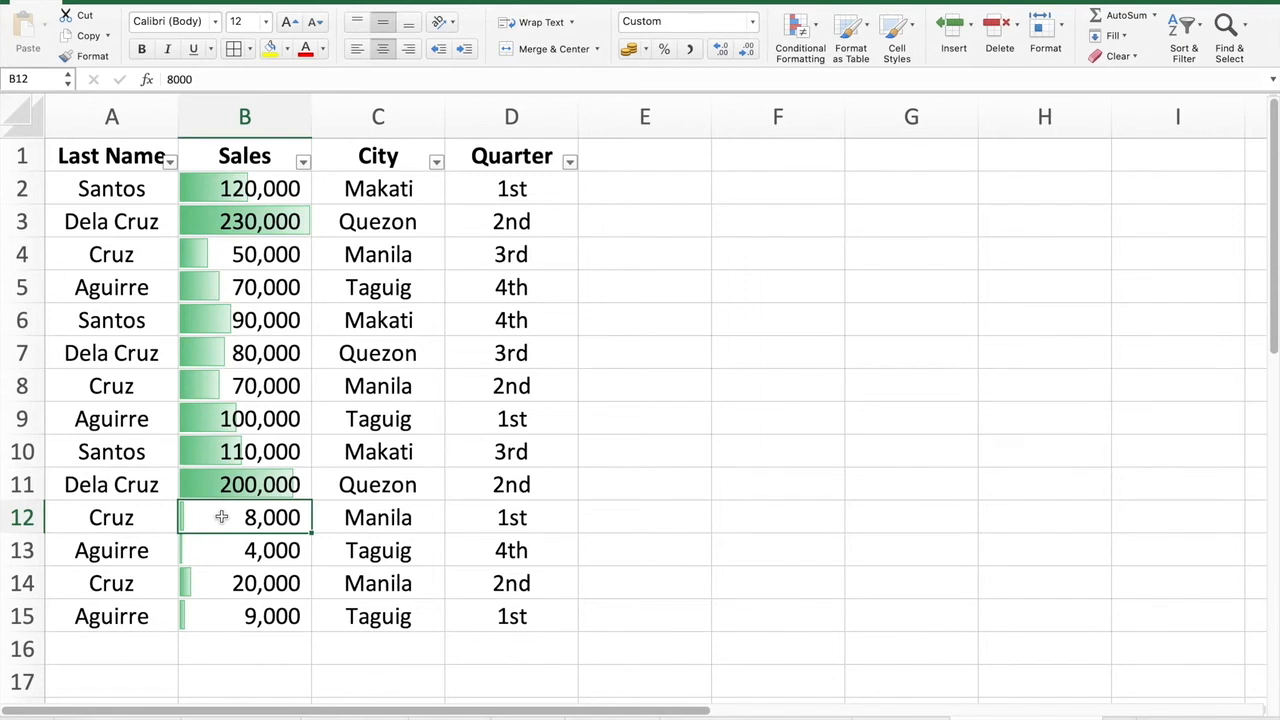
pyautogui.click(268, 258)
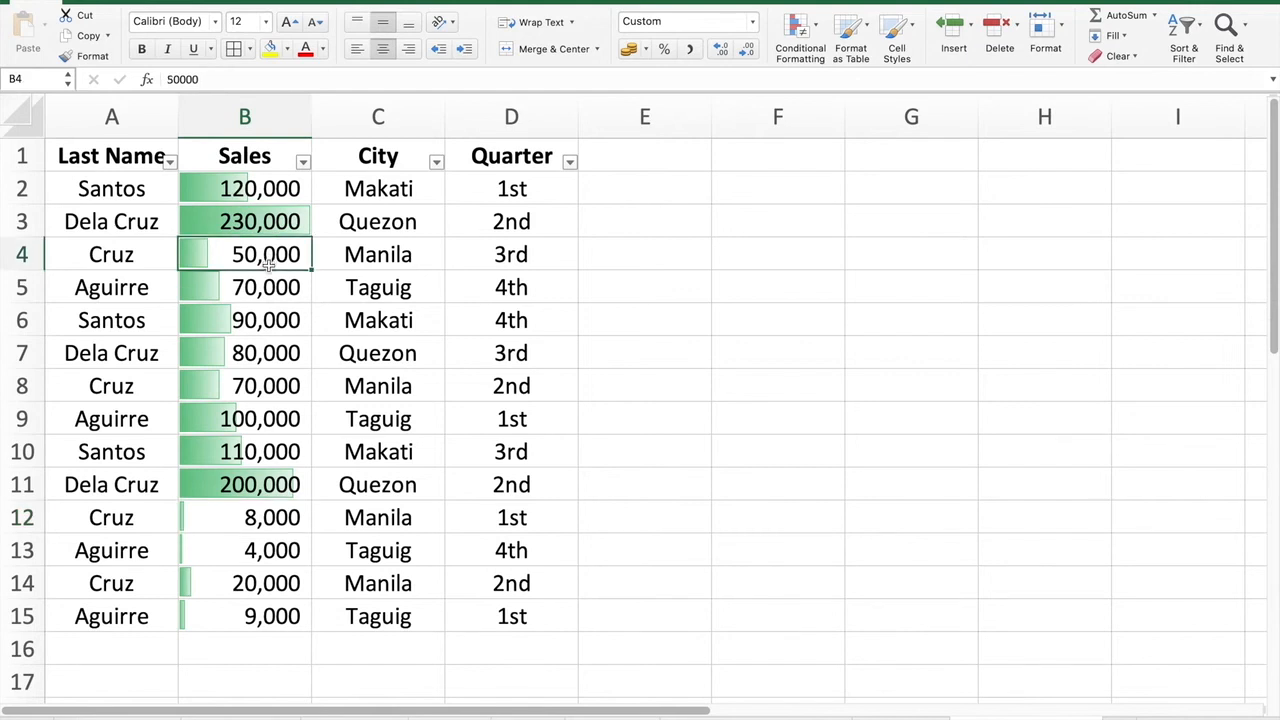
pyautogui.click(262, 460)
pyautogui.click(251, 489)
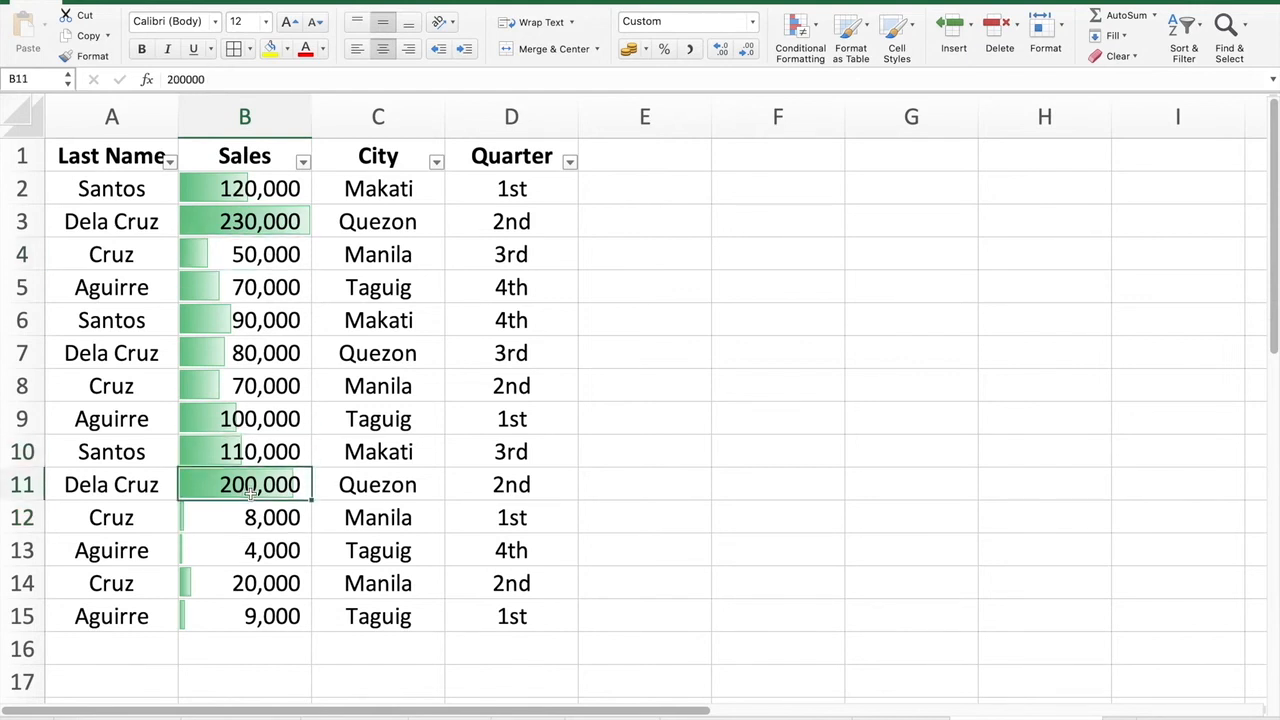
pyautogui.click(814, 33)
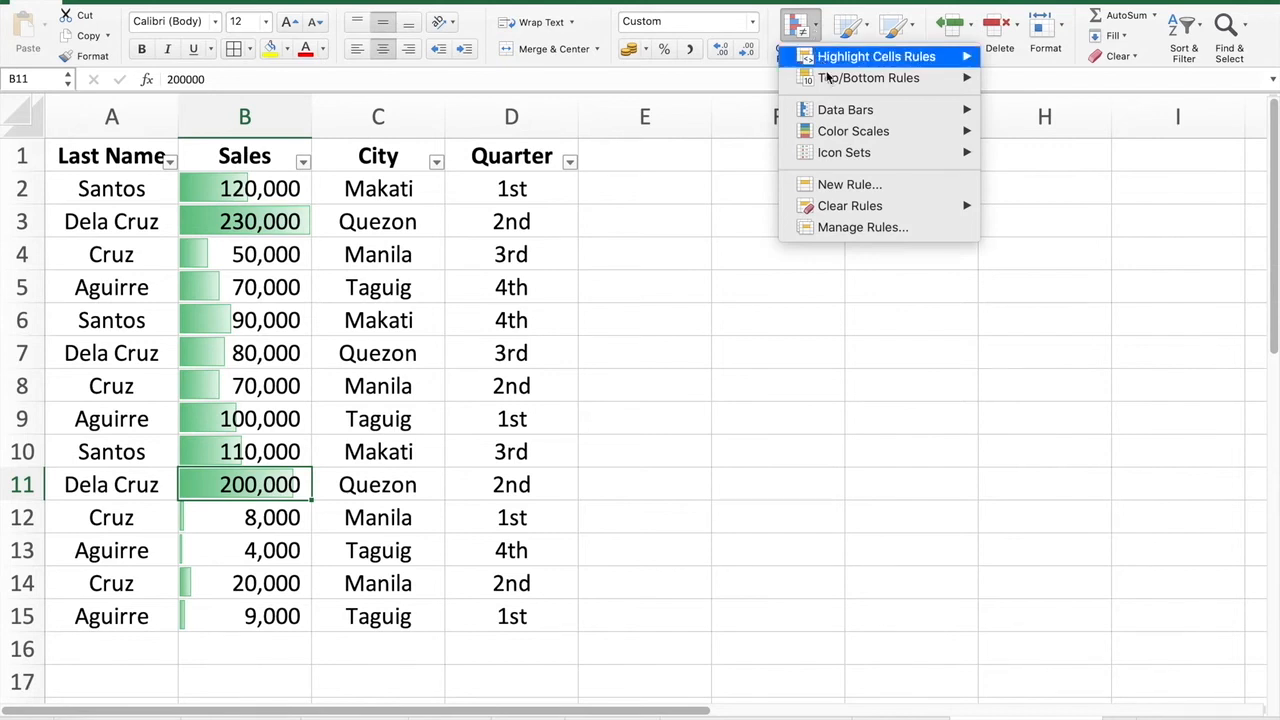
pyautogui.moveTo(849, 133)
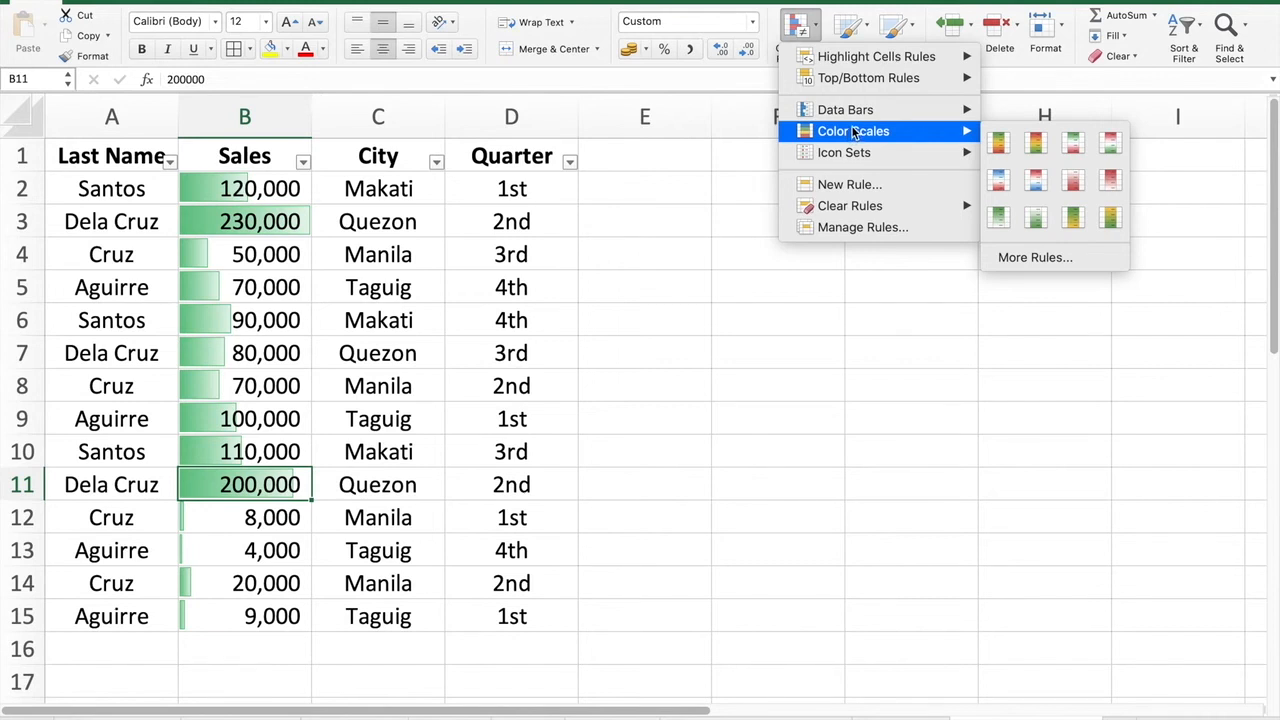
pyautogui.click(716, 312)
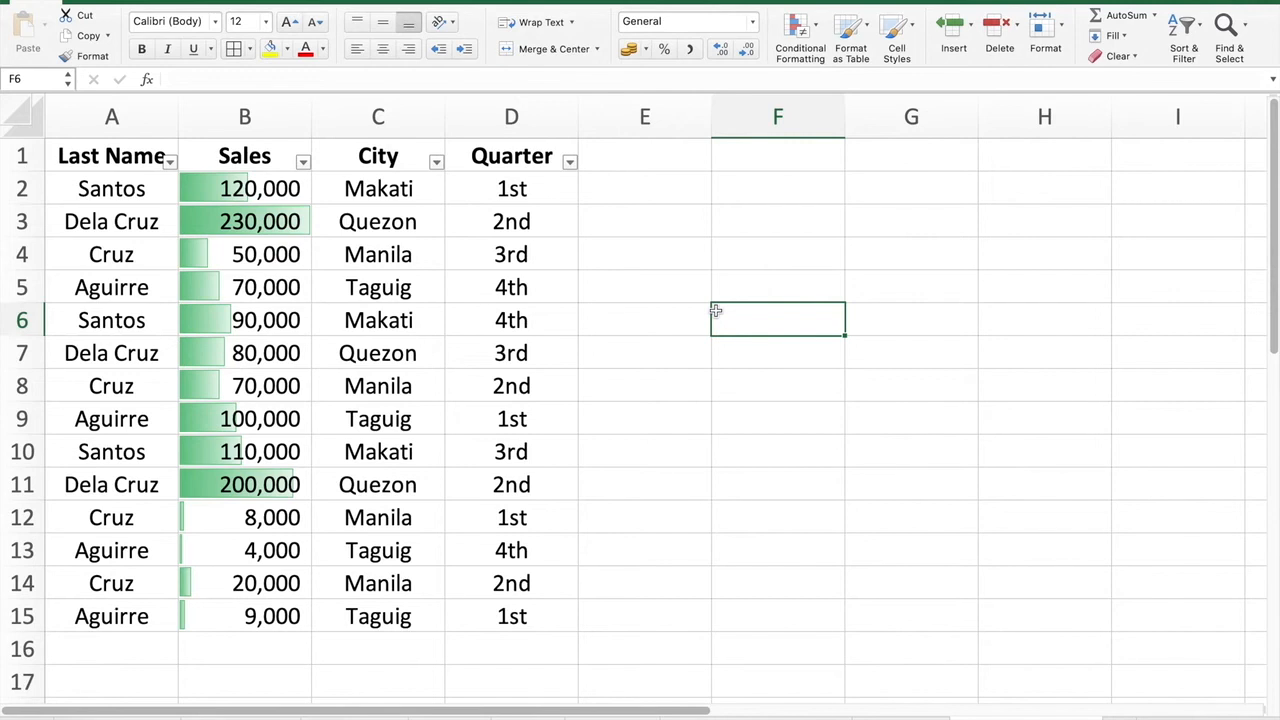
# Step: Clear the data bar conditional formatting from the entire Sales column
pyautogui.click(239, 122)
pyautogui.click(806, 28)
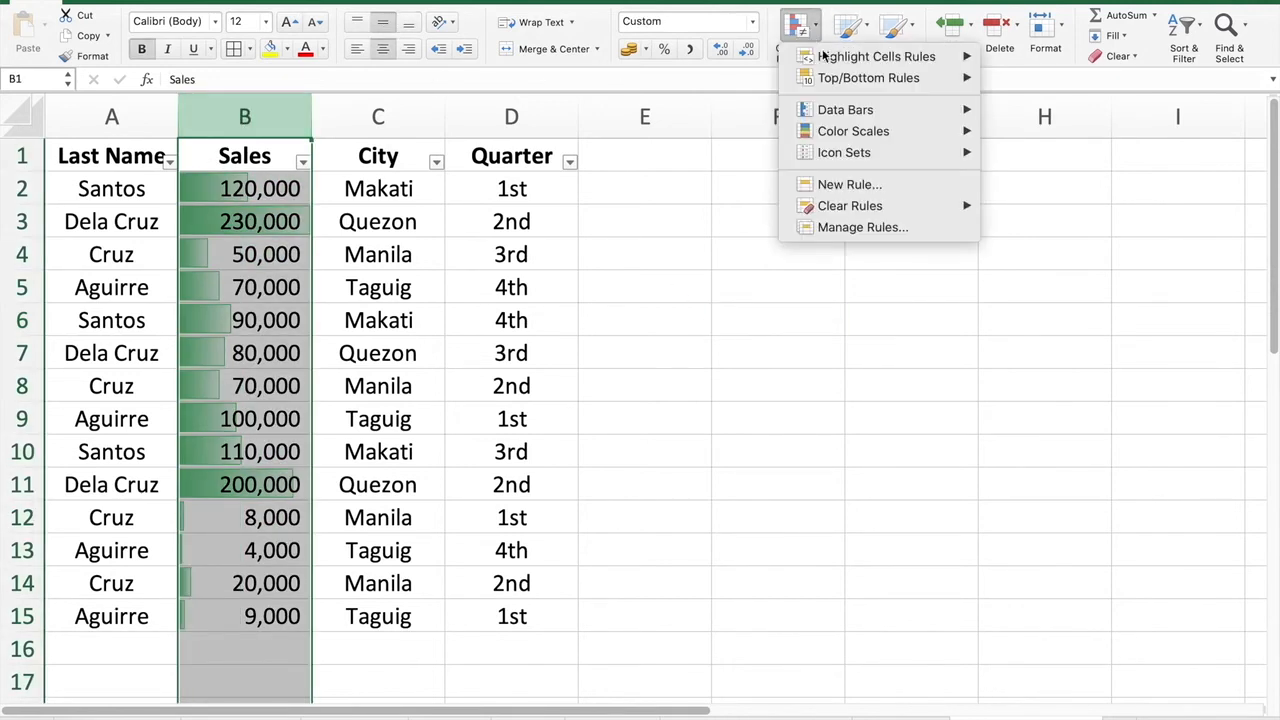
pyautogui.moveTo(862, 210)
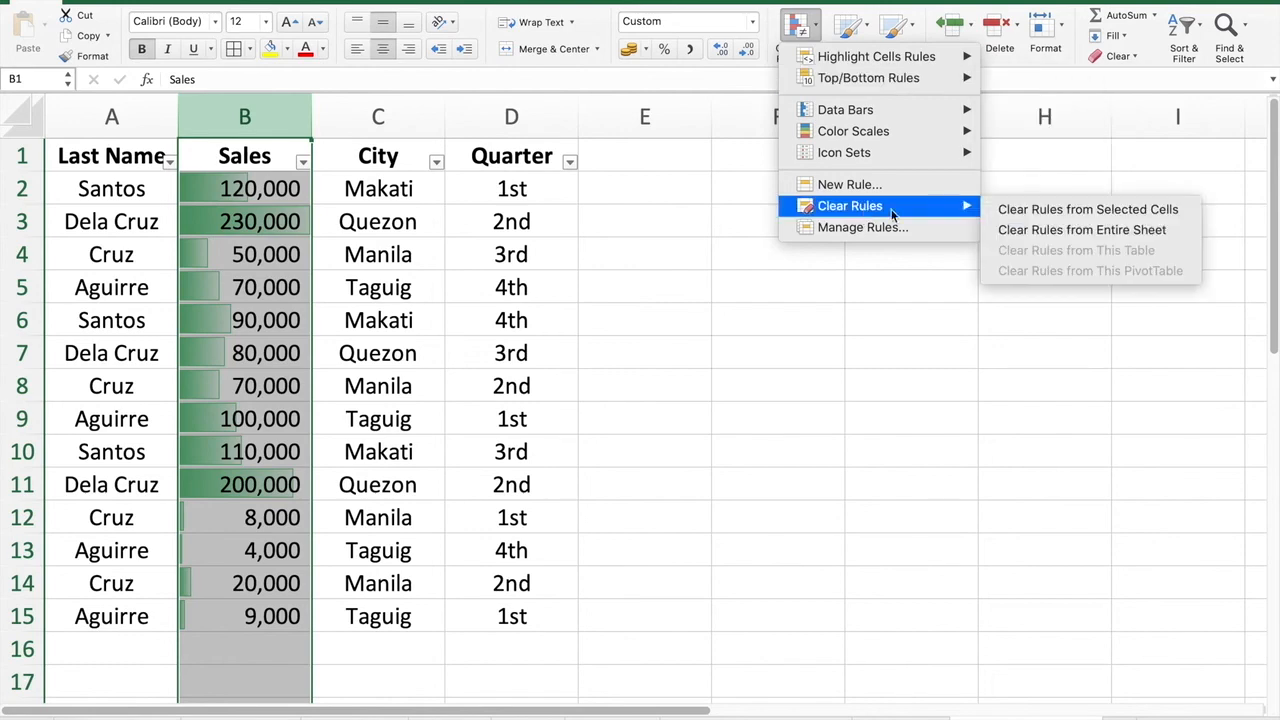
pyautogui.click(1032, 212)
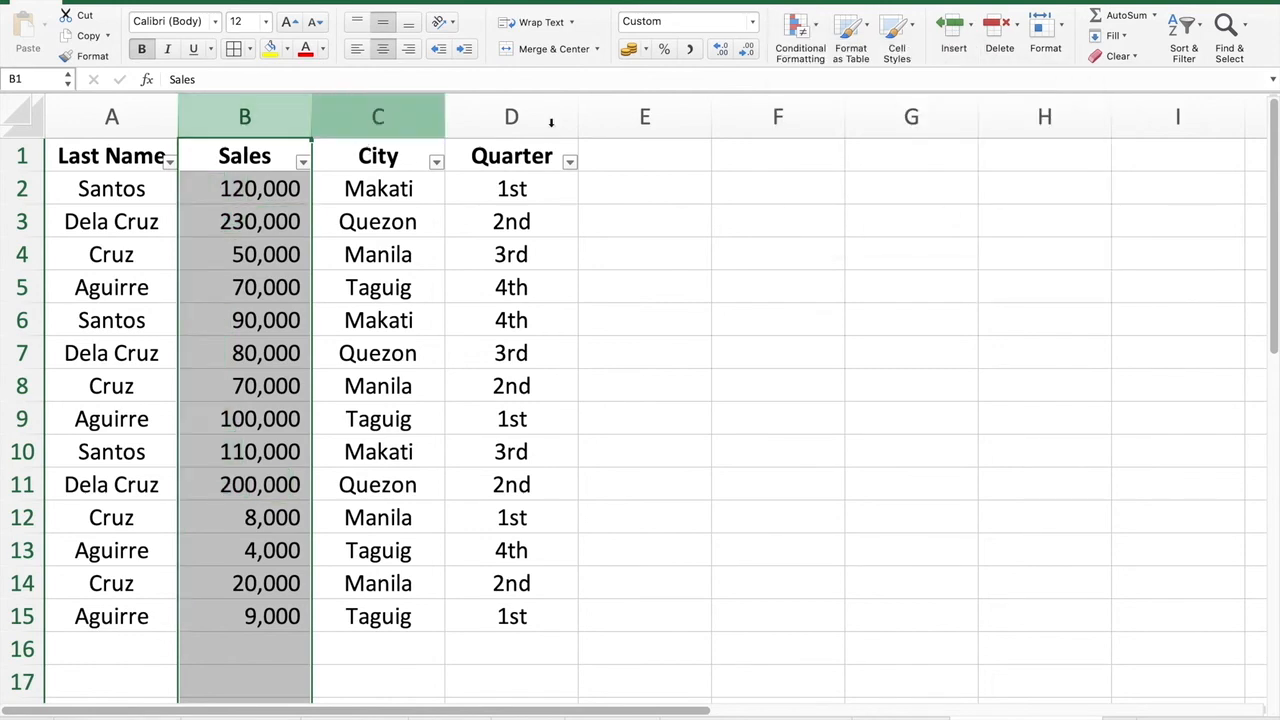
# Step: Apply the blue four-bar signal icon set from the Ratings group to the sales figures in B2:B15
pyautogui.click(498, 313)
pyautogui.scroll(1, 497, 313)
pyautogui.click(282, 192)
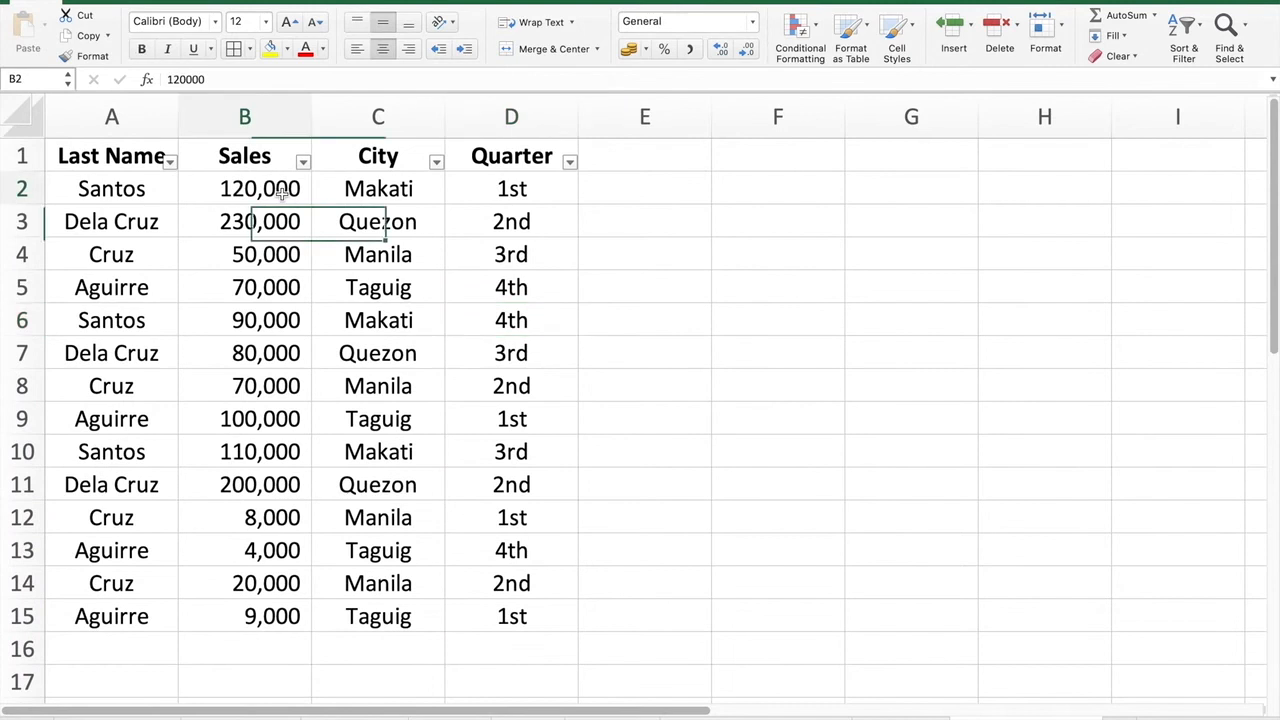
pyautogui.hotkey('shift', 'Down')
pyautogui.hotkey('shift', 'Down')
pyautogui.hotkey('shift', 'Down')
pyautogui.hotkey('shift', 'Down')
pyautogui.hotkey('shift', 'Down')
pyautogui.hotkey('shift', 'Down')
pyautogui.hotkey('shift', 'Down')
pyautogui.hotkey('shift', 'Down')
pyautogui.hotkey('shift', 'Down')
pyautogui.hotkey('shift', 'Down')
pyautogui.hotkey('shift', 'Down')
pyautogui.hotkey('shift', 'Down')
pyautogui.hotkey('shift', 'Down')
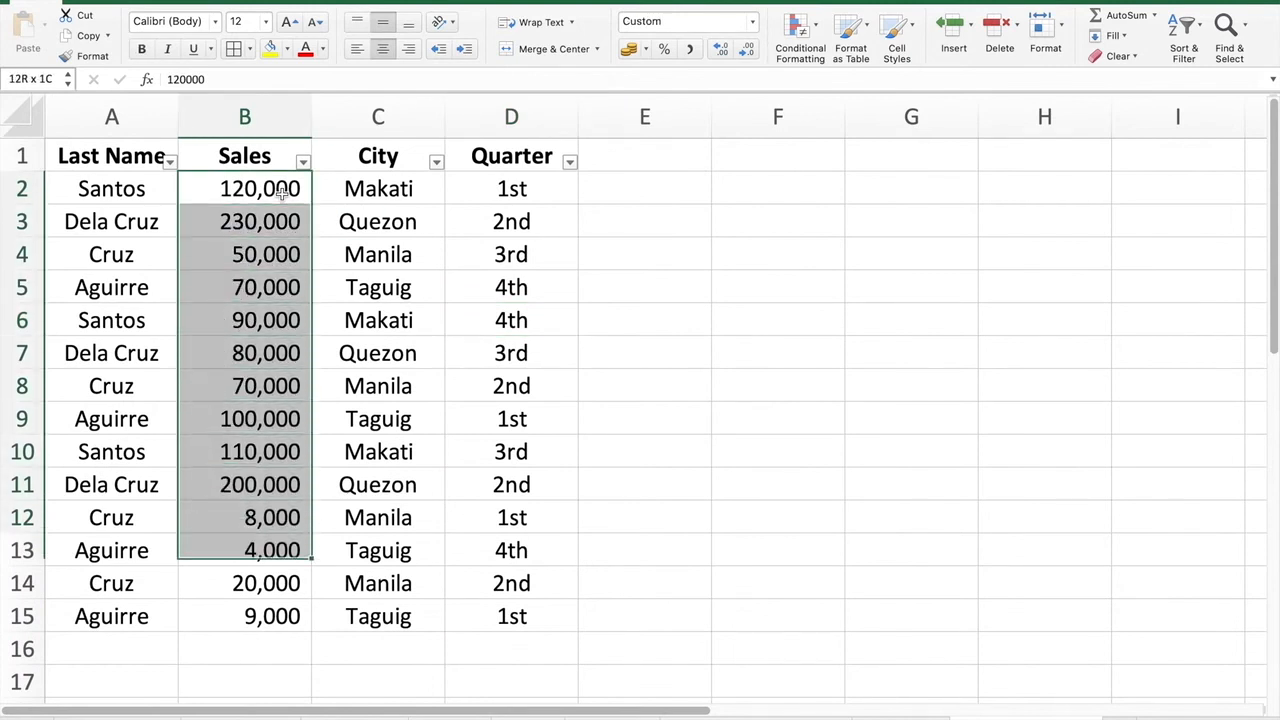
pyautogui.click(797, 28)
pyautogui.moveTo(840, 160)
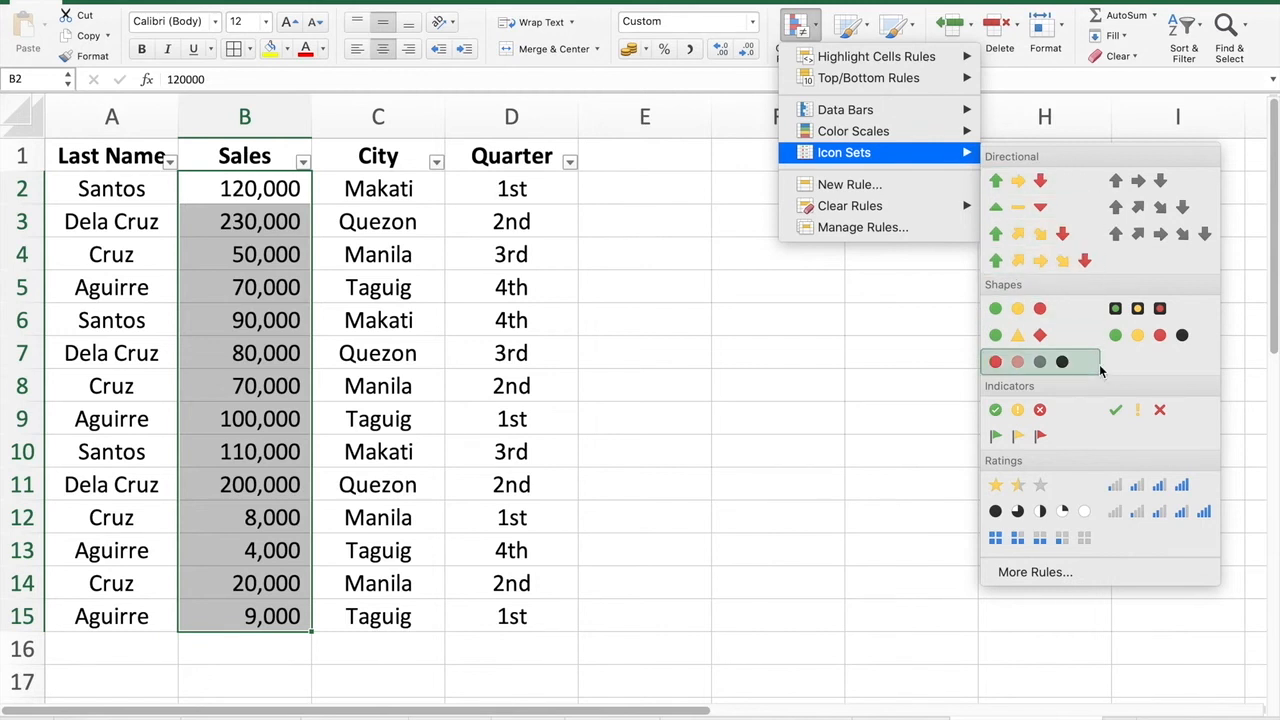
pyautogui.click(1129, 489)
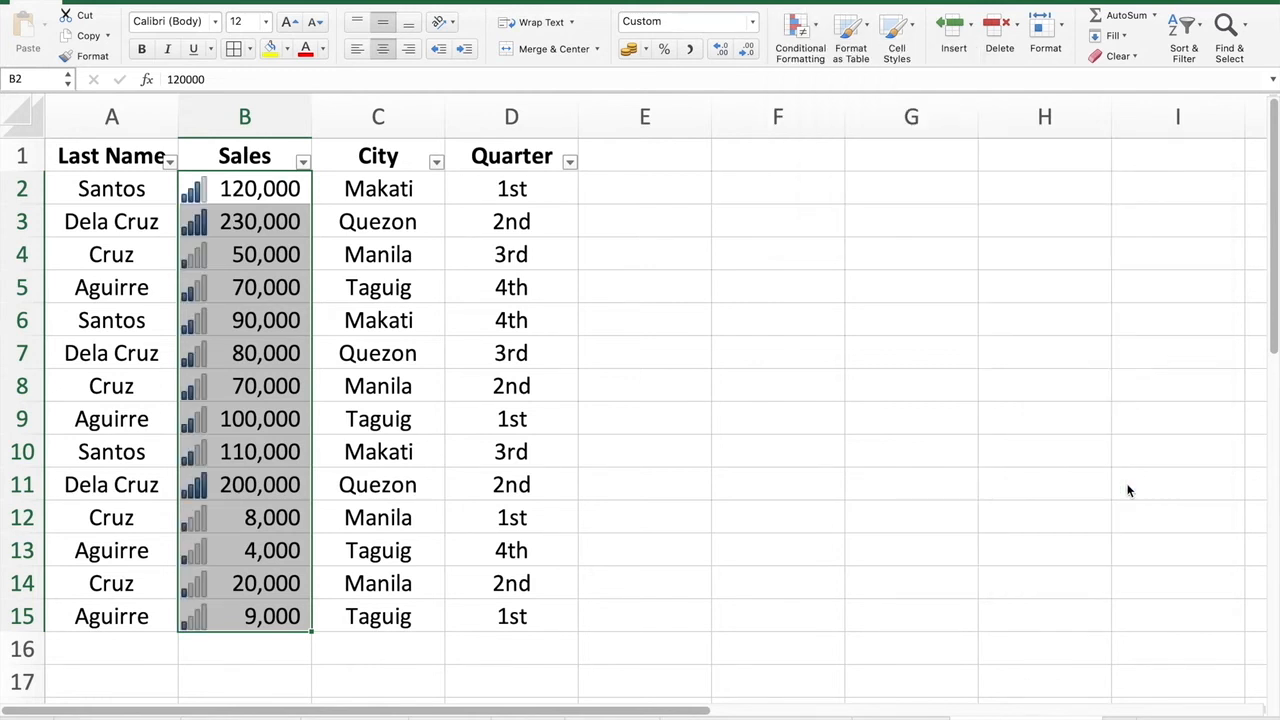
pyautogui.doubleClick(1128, 490)
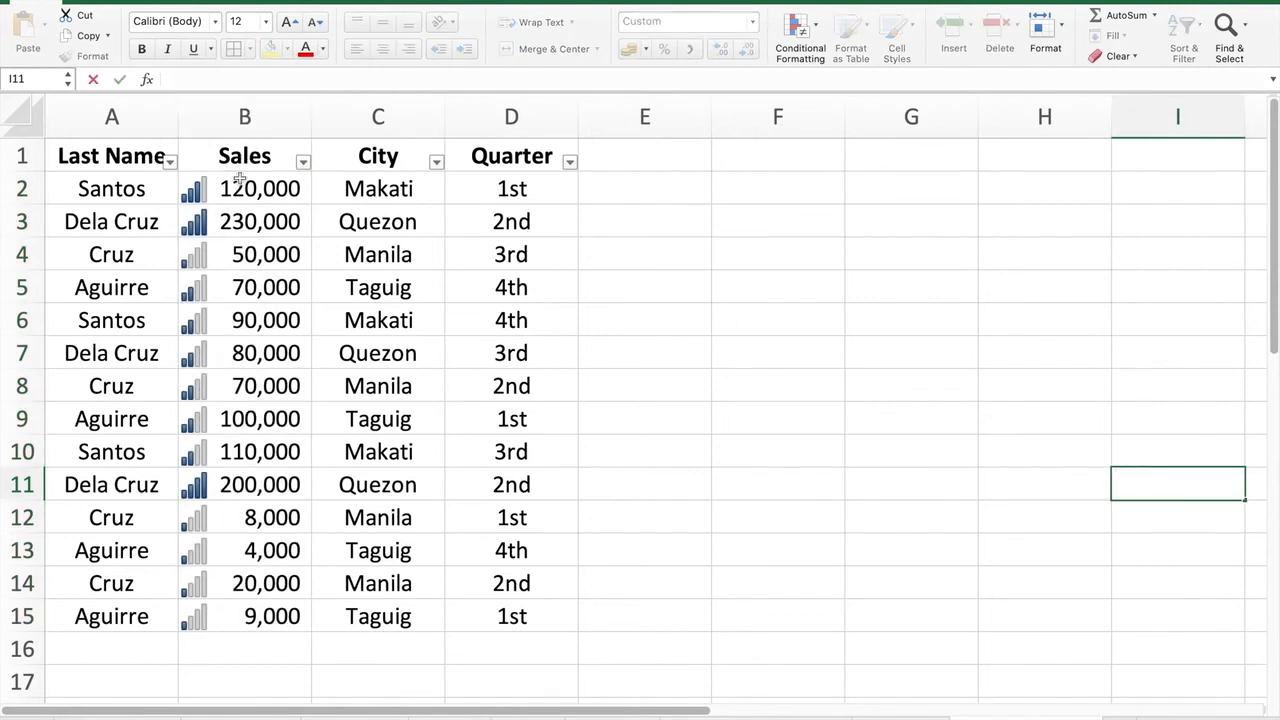
pyautogui.click(208, 225)
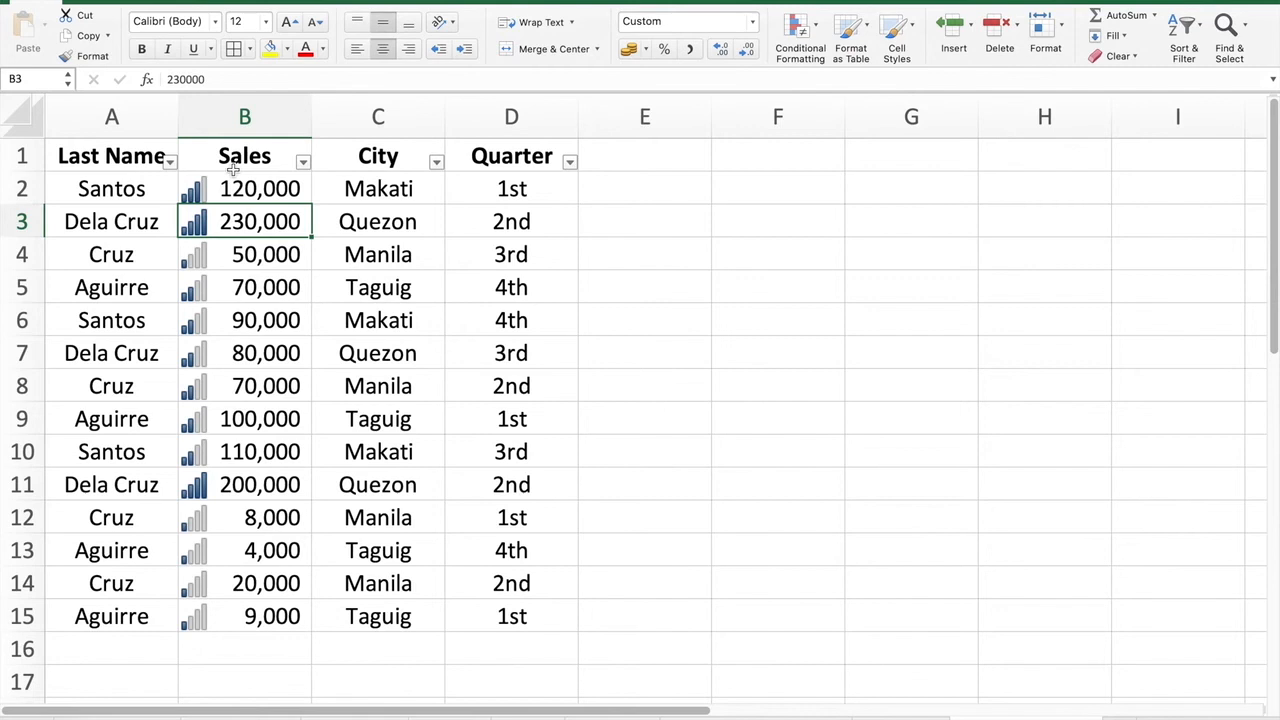
# Step: Rename the header in cell B1 as Signal
pyautogui.click(240, 155)
pyautogui.write('Signal')
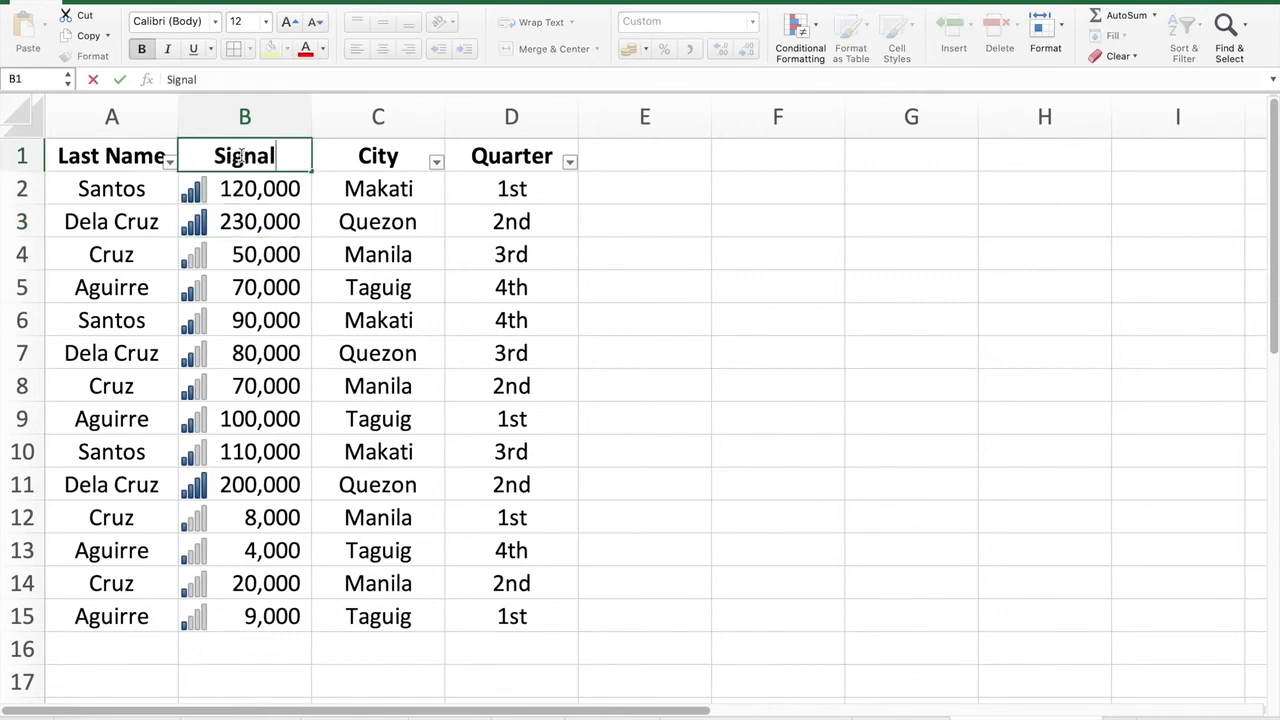
pyautogui.press('Return')
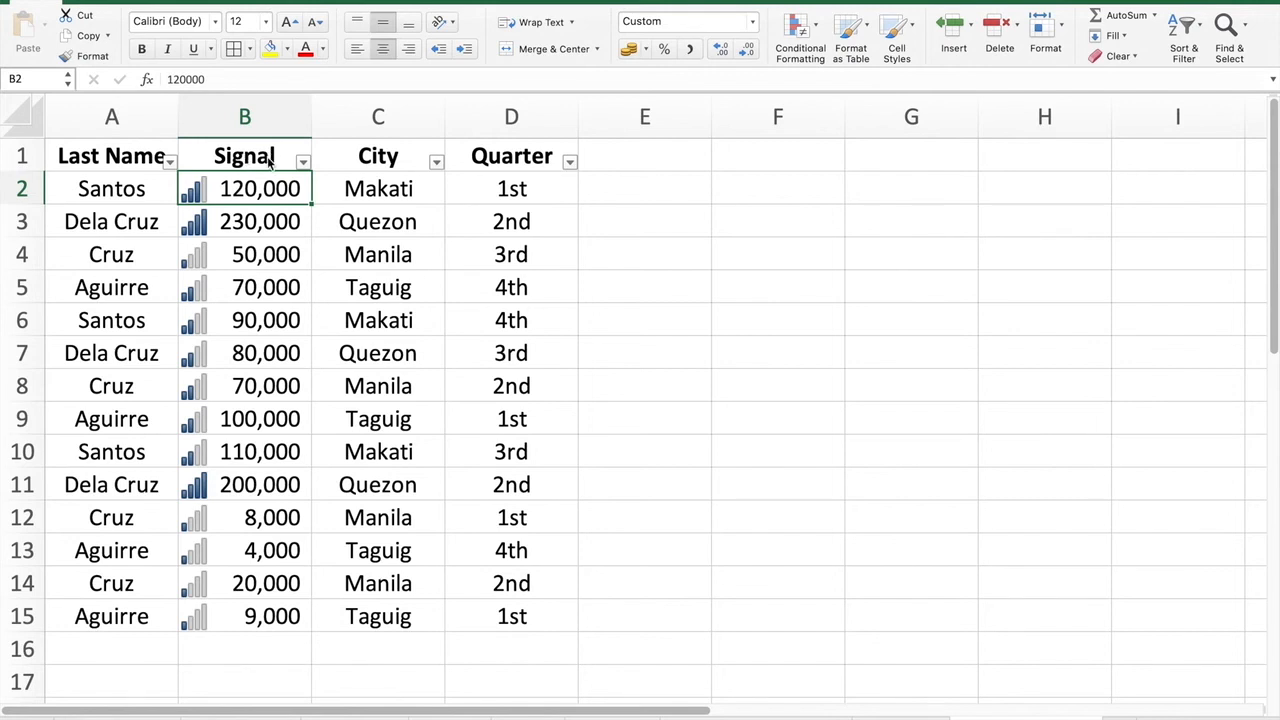
# Step: Examine the signal icons down to row 15 and look through the conditional formatting options, including those for clearing rules
pyautogui.click(252, 222)
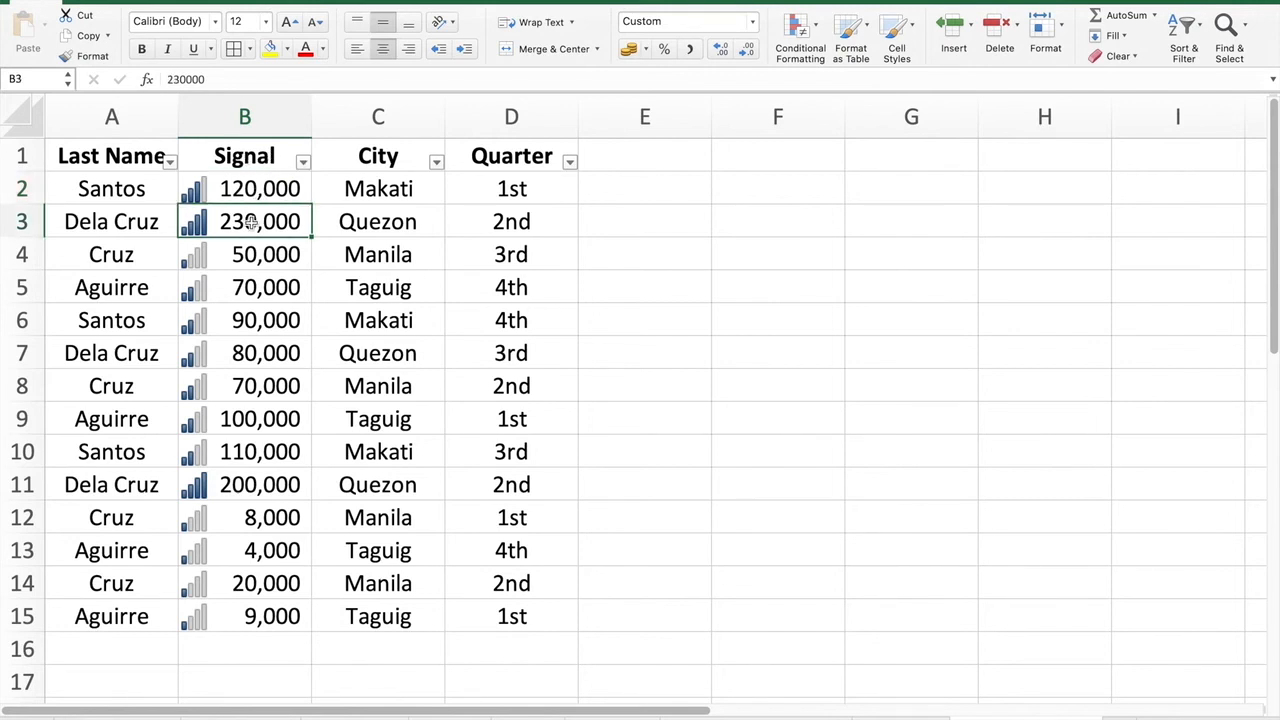
pyautogui.scroll(5, 252, 222)
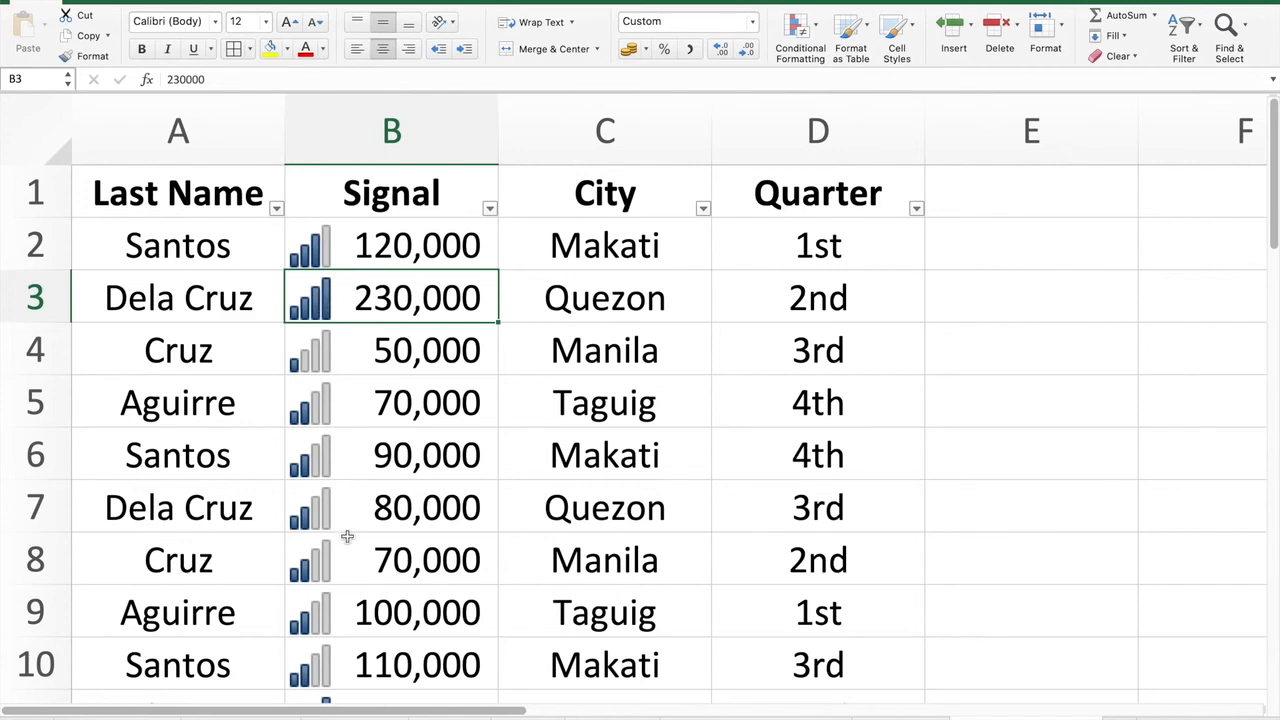
pyautogui.scroll(-2, 347, 537)
pyautogui.scroll(-4, 347, 537)
pyautogui.click(380, 557)
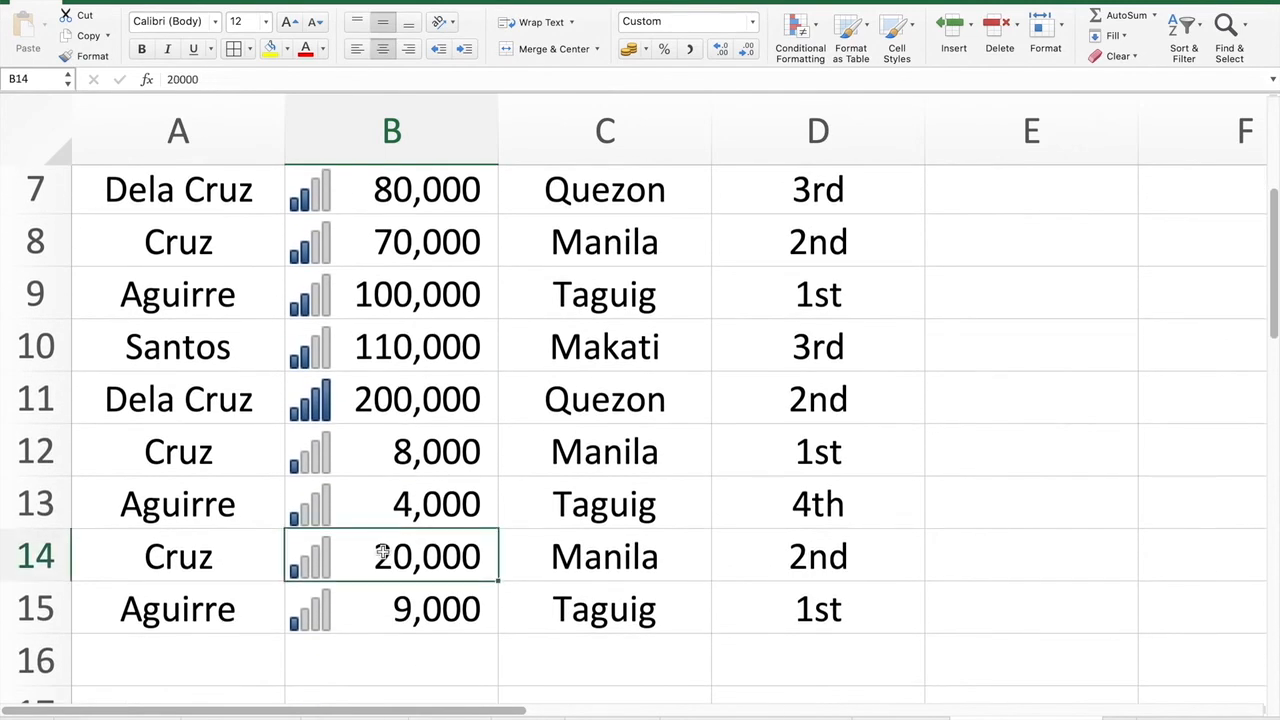
pyautogui.click(824, 32)
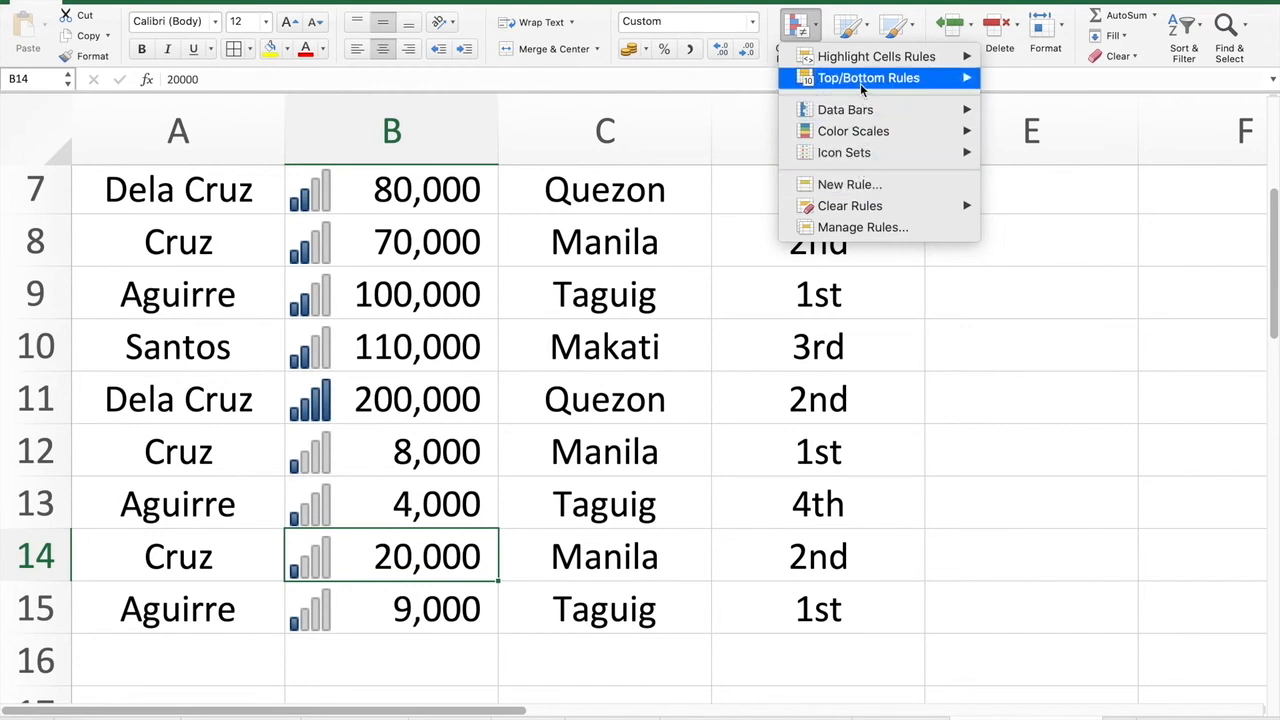
pyautogui.moveTo(853, 62)
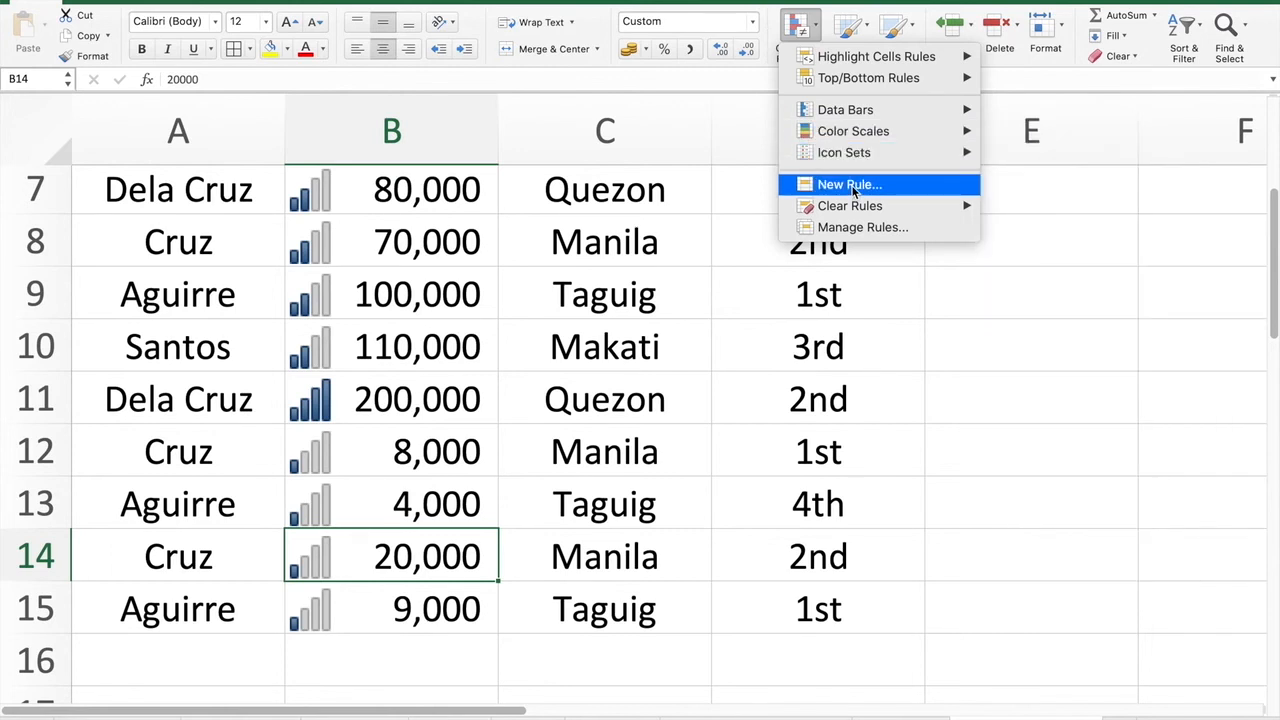
pyautogui.moveTo(856, 207)
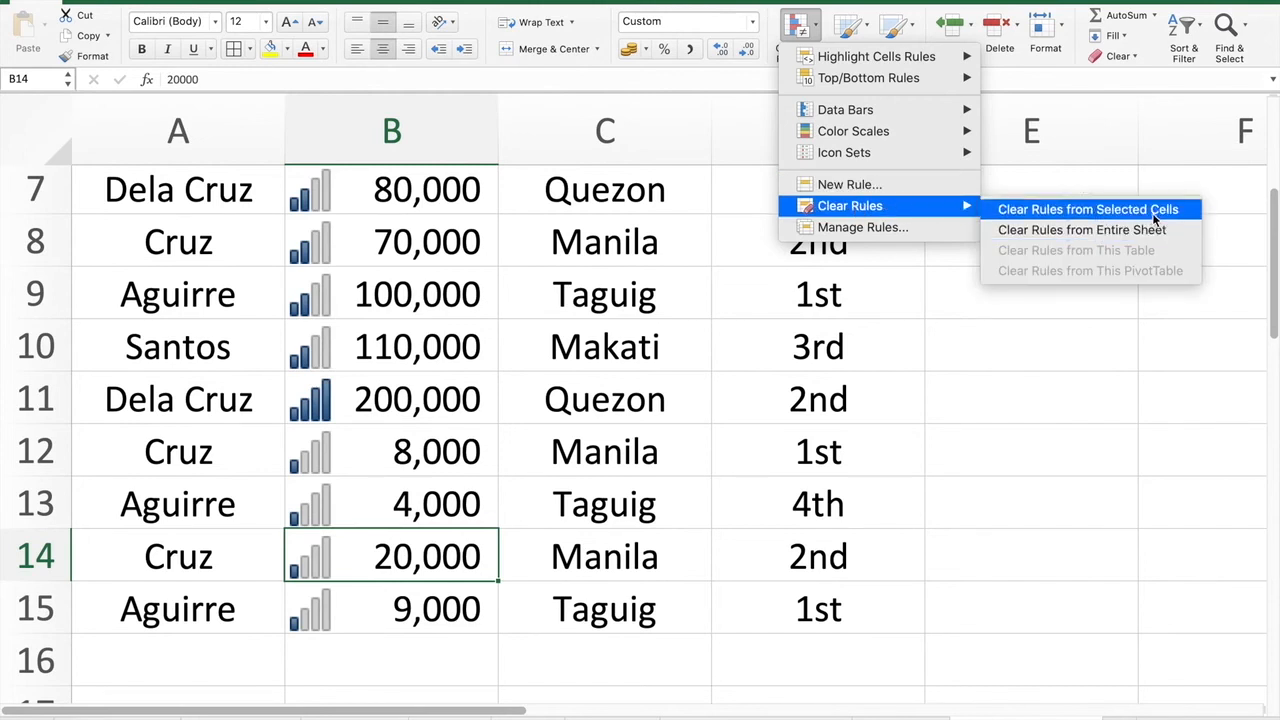
pyautogui.click(1057, 366)
# Step: Auto-fit the width of column B to its figures and icons
pyautogui.scroll(-5, 1057, 366)
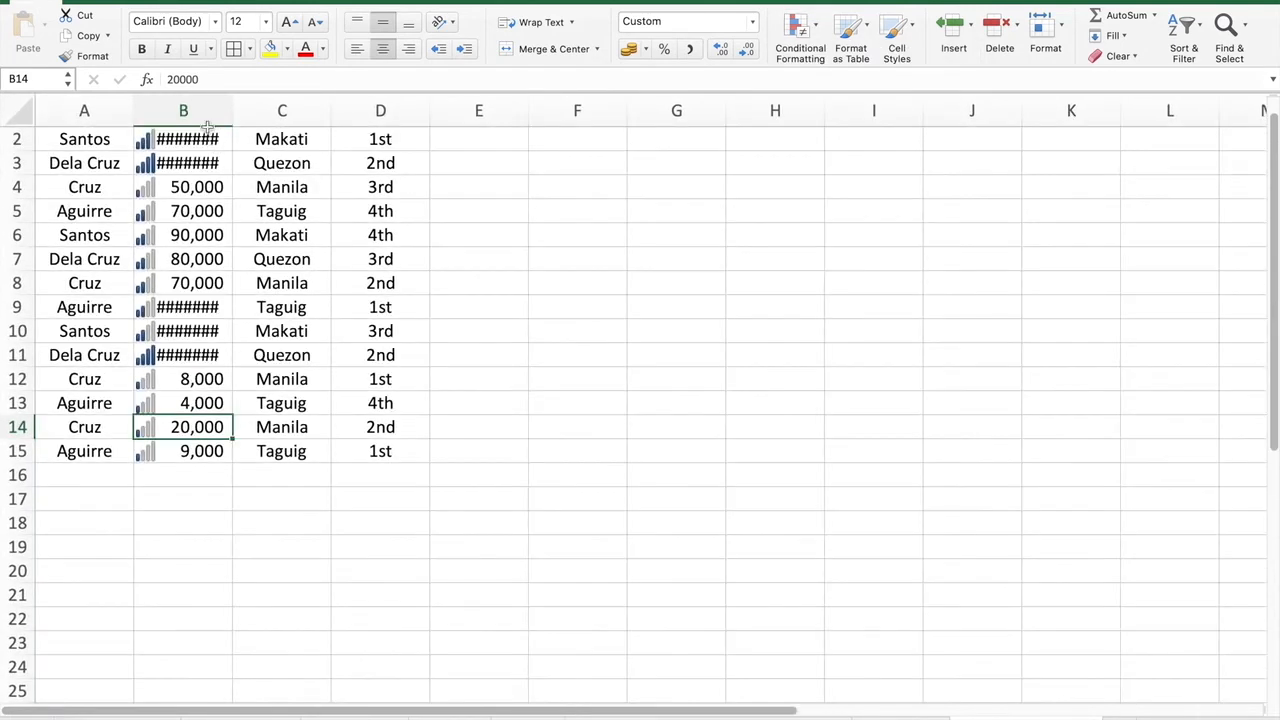
pyautogui.click(208, 110)
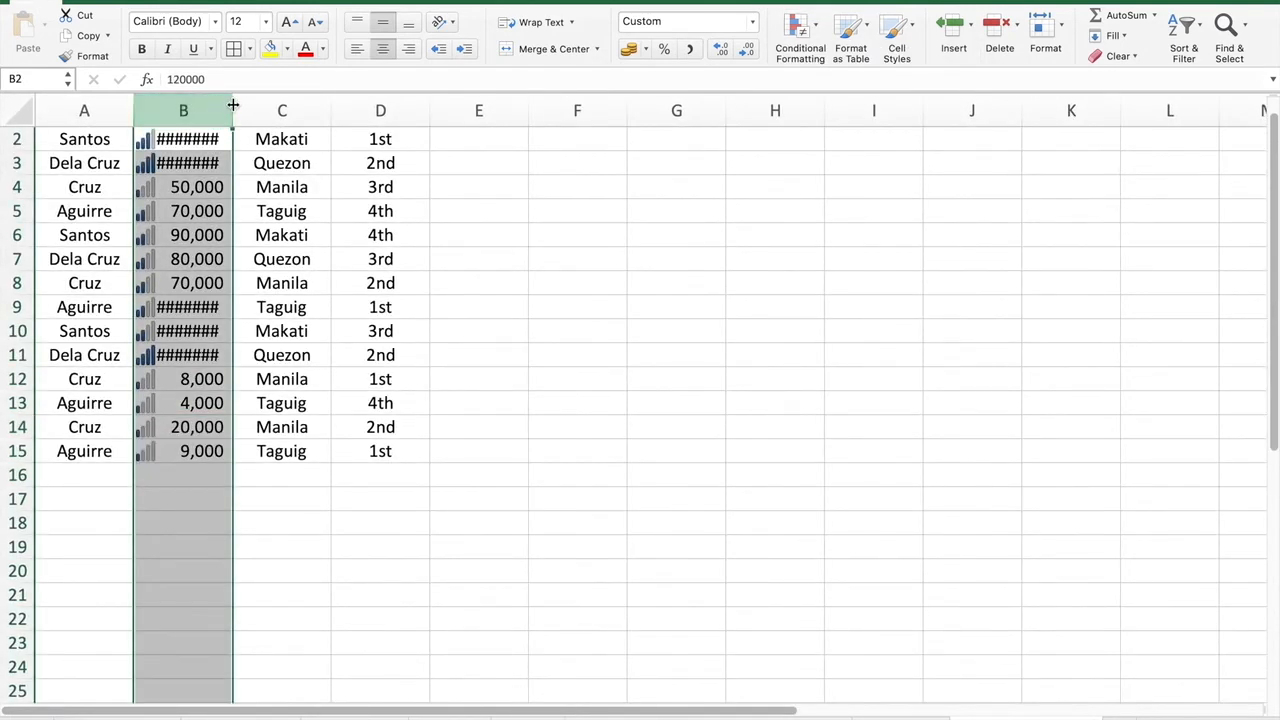
pyautogui.doubleClick(232, 105)
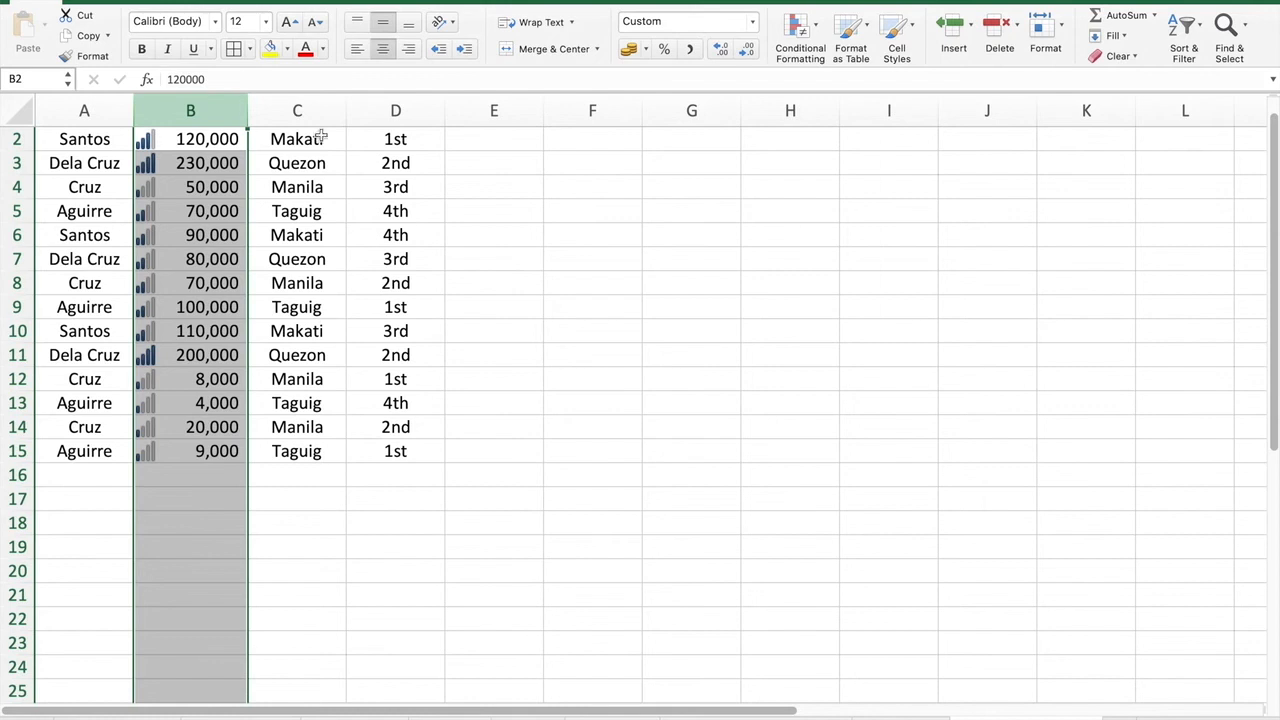
pyautogui.click(652, 273)
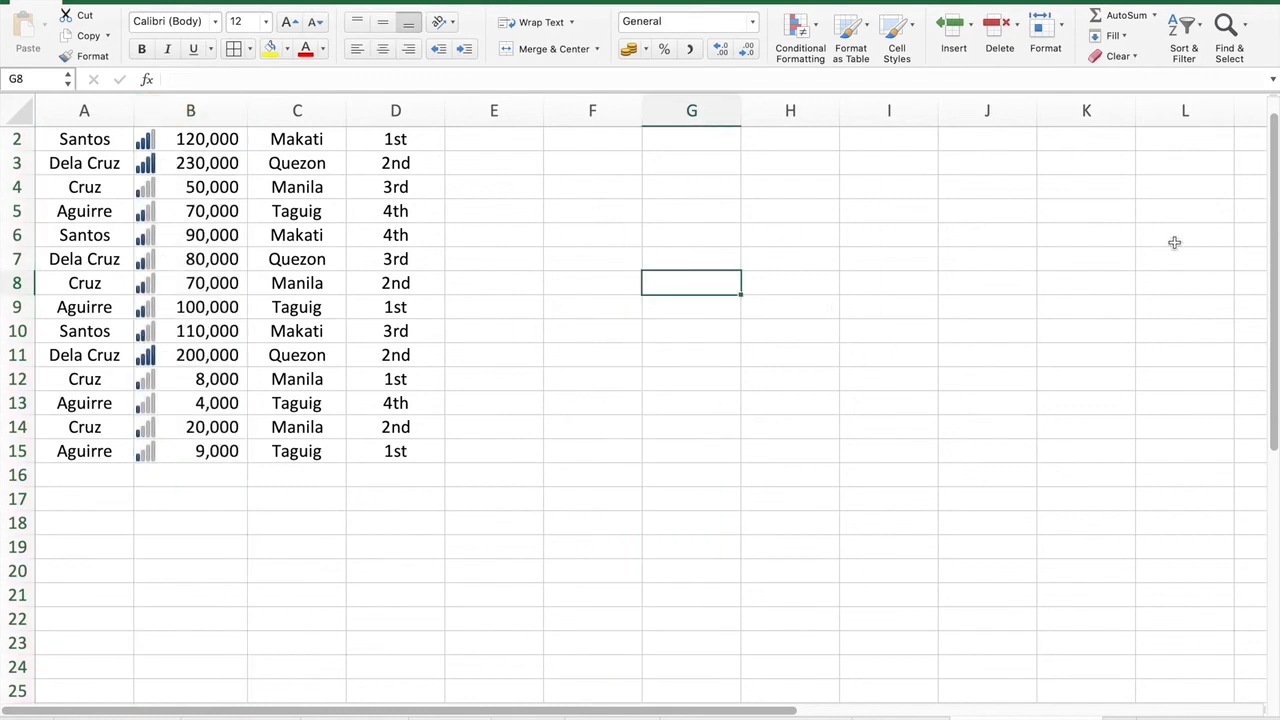
# Step: Look at the options for clearing conditional formatting rules, and review the signal icons beside the figures in column B
pyautogui.click(224, 171)
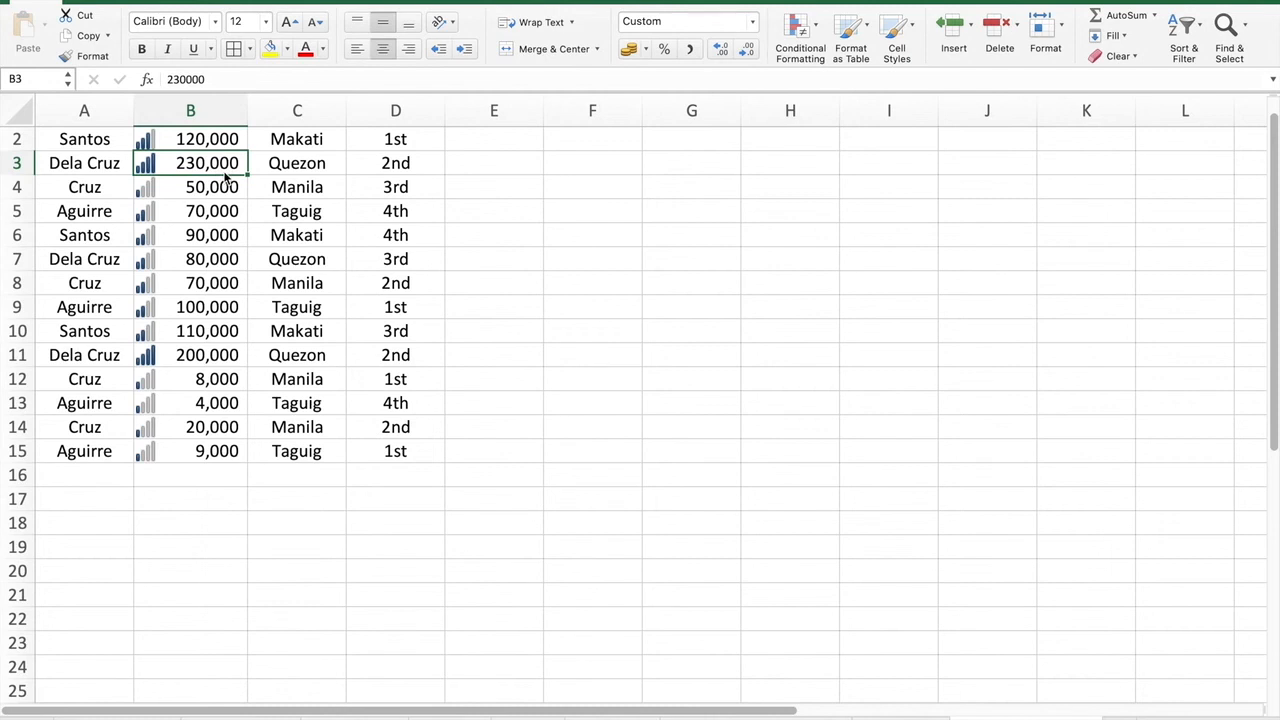
pyautogui.click(812, 26)
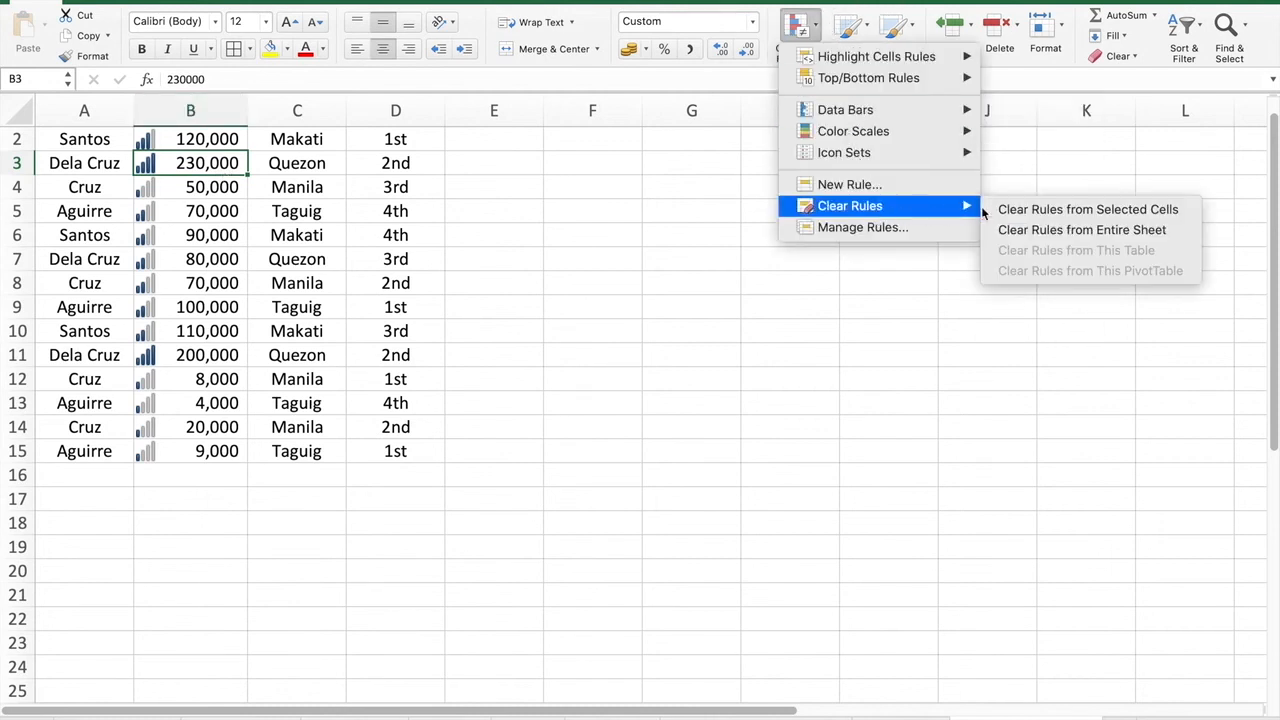
pyautogui.click(1055, 236)
pyautogui.scroll(5, 497, 552)
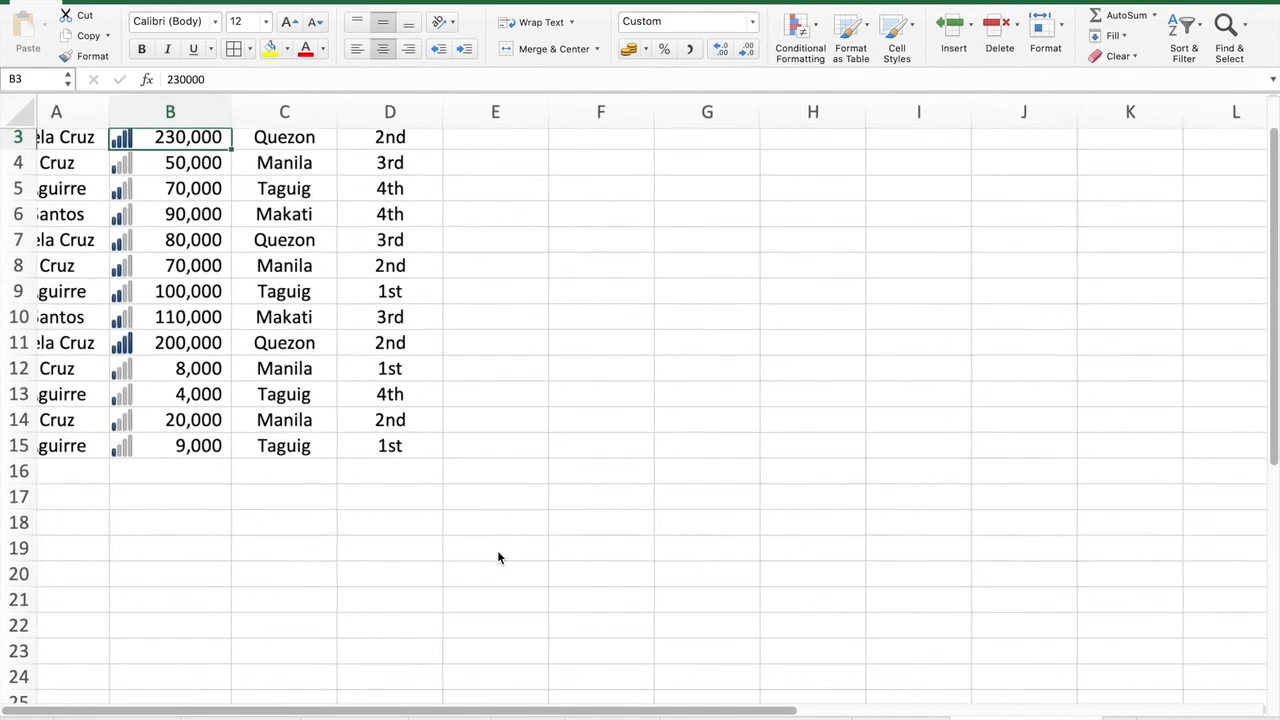
pyautogui.scroll(10, 497, 550)
pyautogui.hscroll(-3, 497, 550)
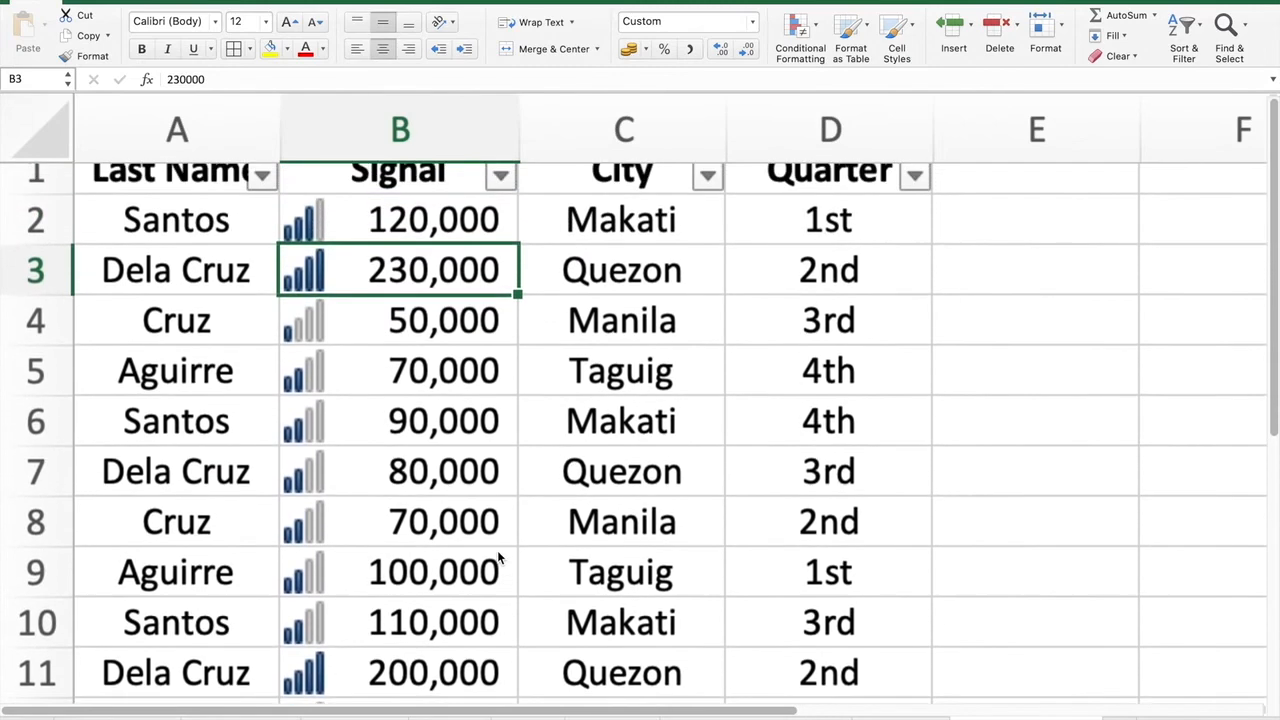